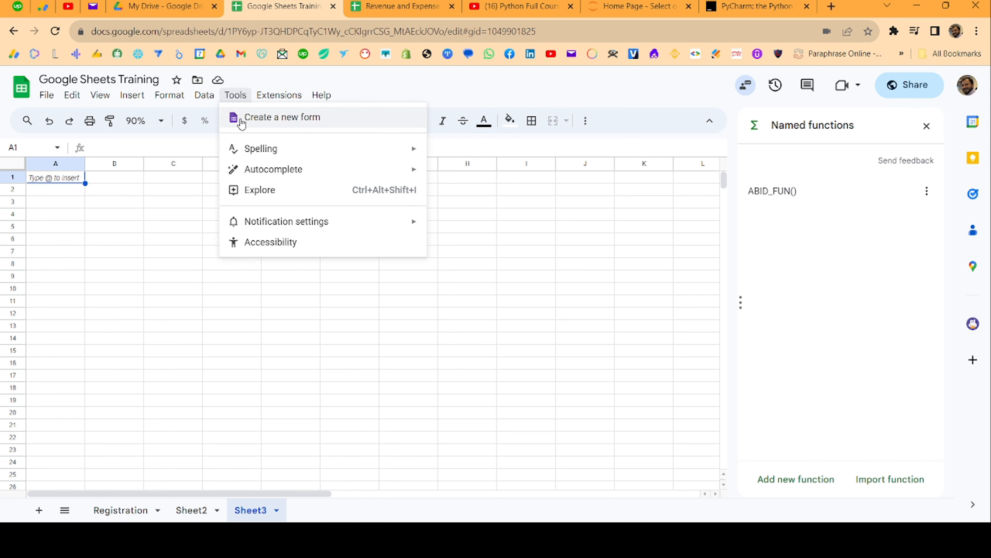
Create a new linked form from Tools, view the Form Responses 1 sheet, then open the form's editor
click(241, 119)
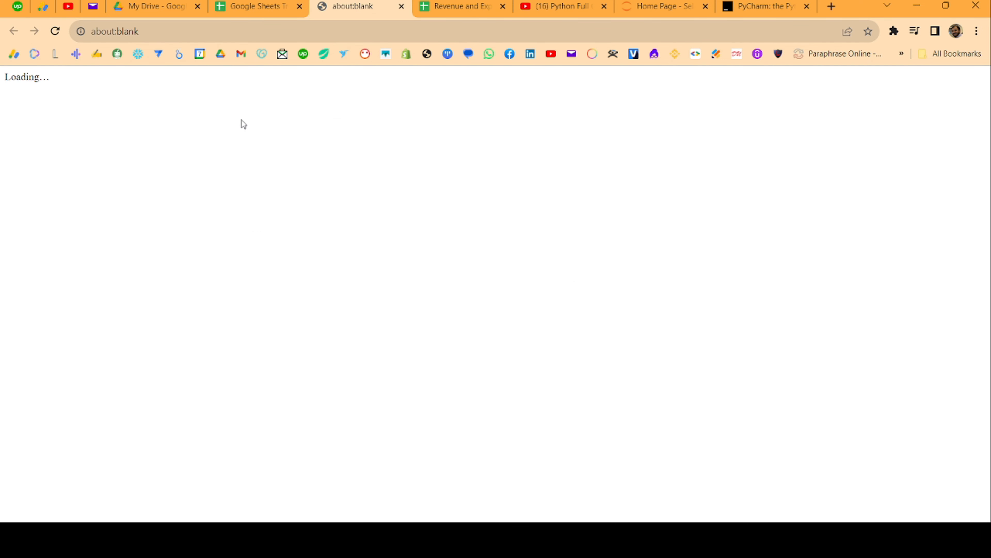
click(289, 6)
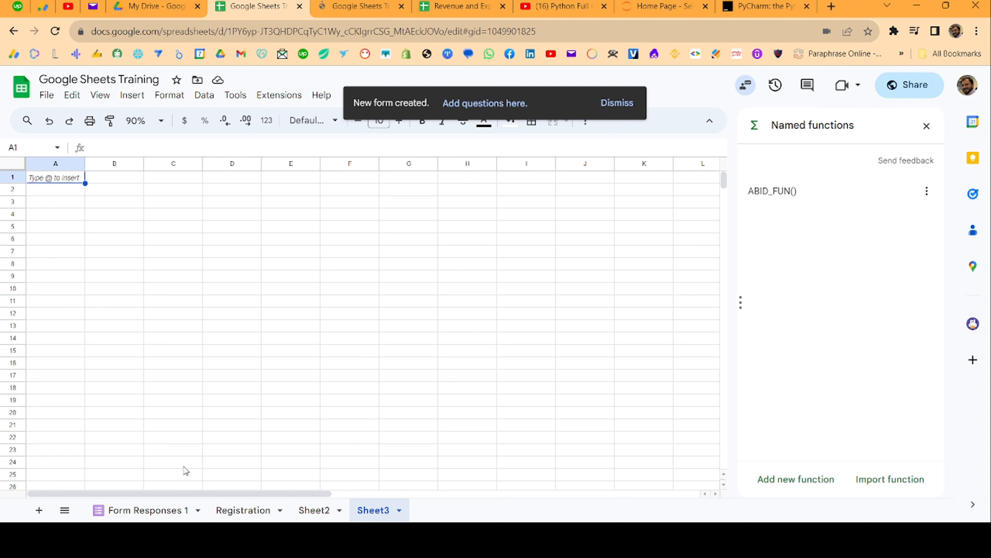
click(138, 512)
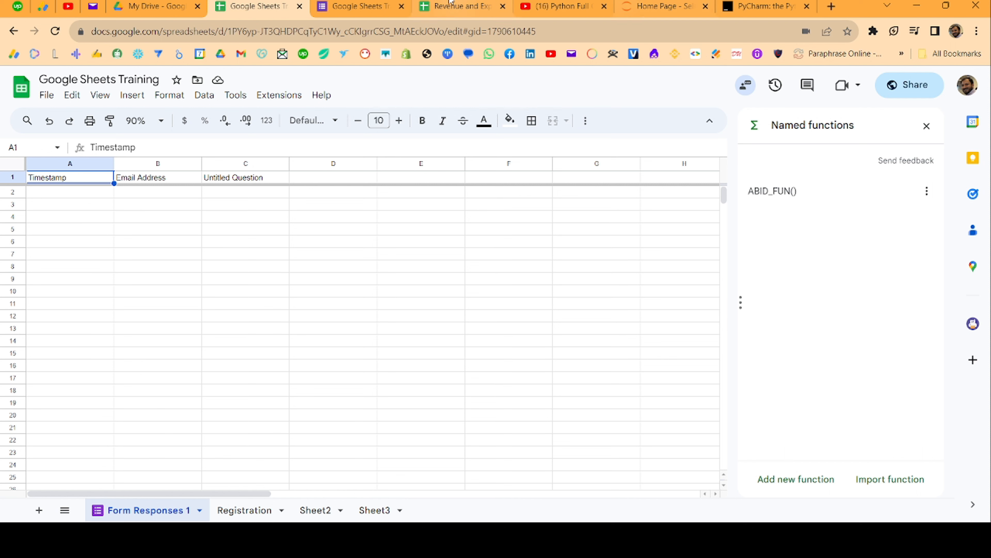
click(361, 6)
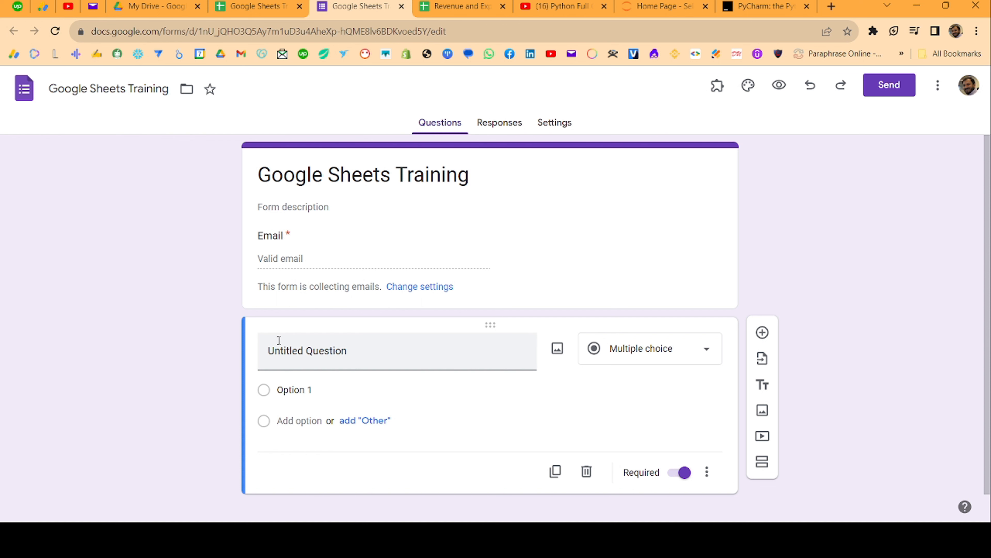
Title the questions Full Name, WhatsApp Number and City, correcting a mistyped City title
click(295, 360)
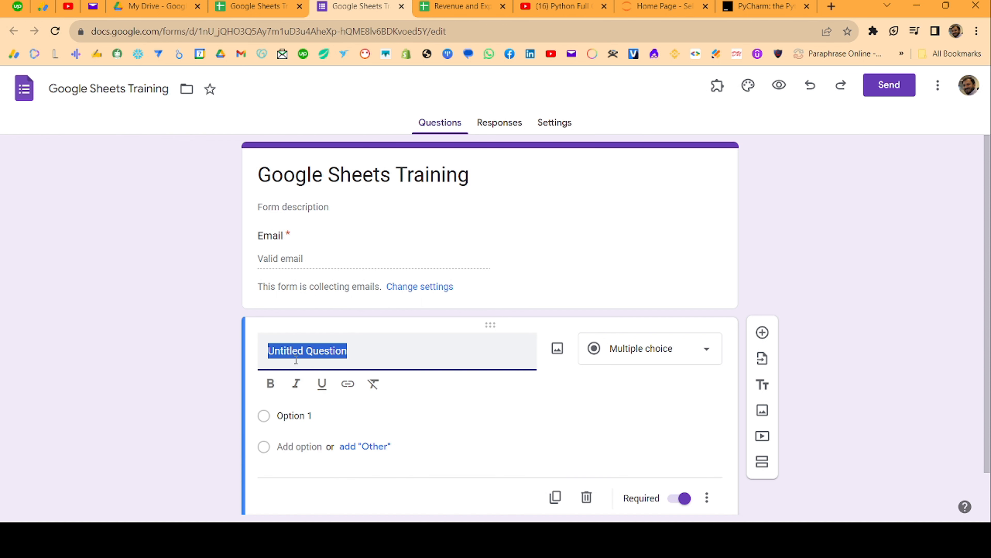
text(Full Name)
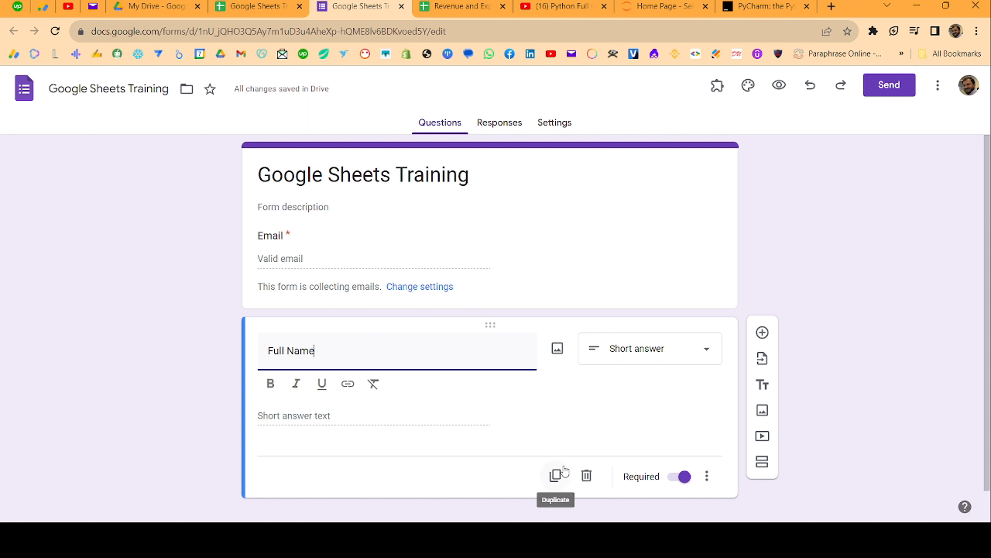
click(763, 333)
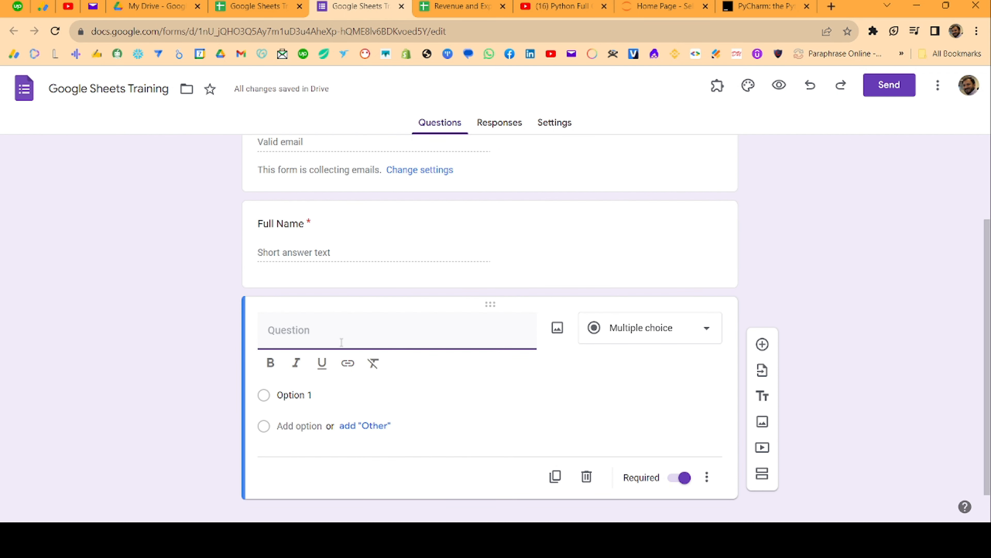
text(WhatsApp Number)
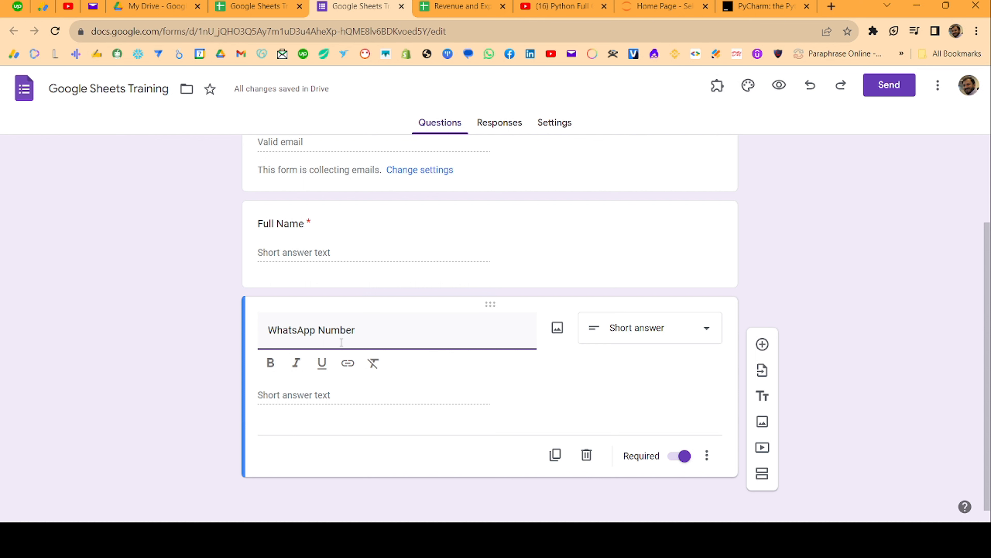
click(763, 344)
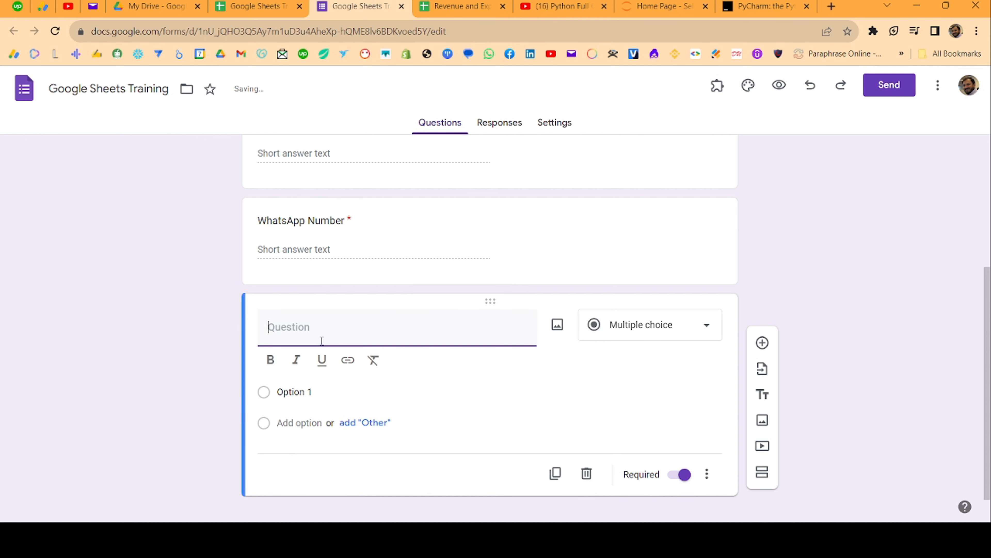
text(City)
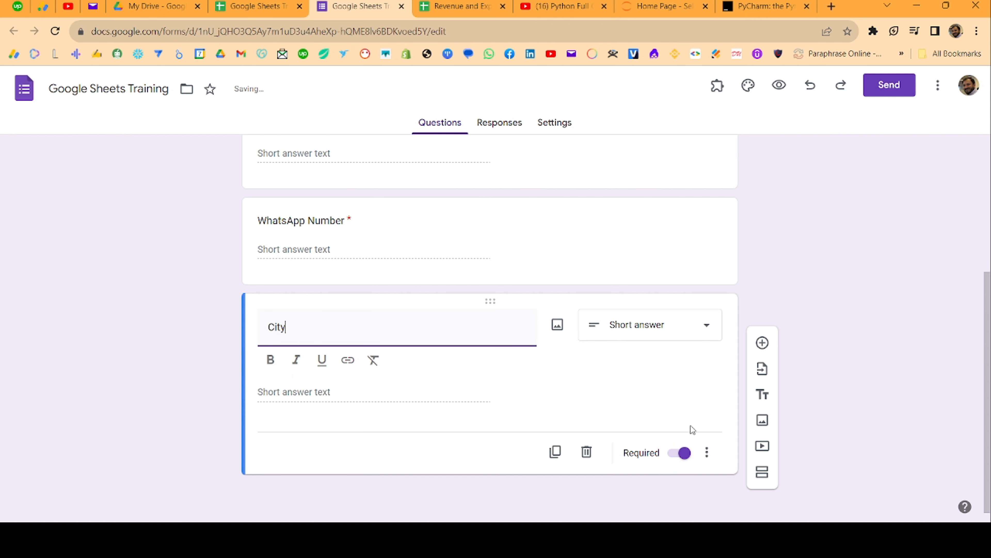
click(664, 374)
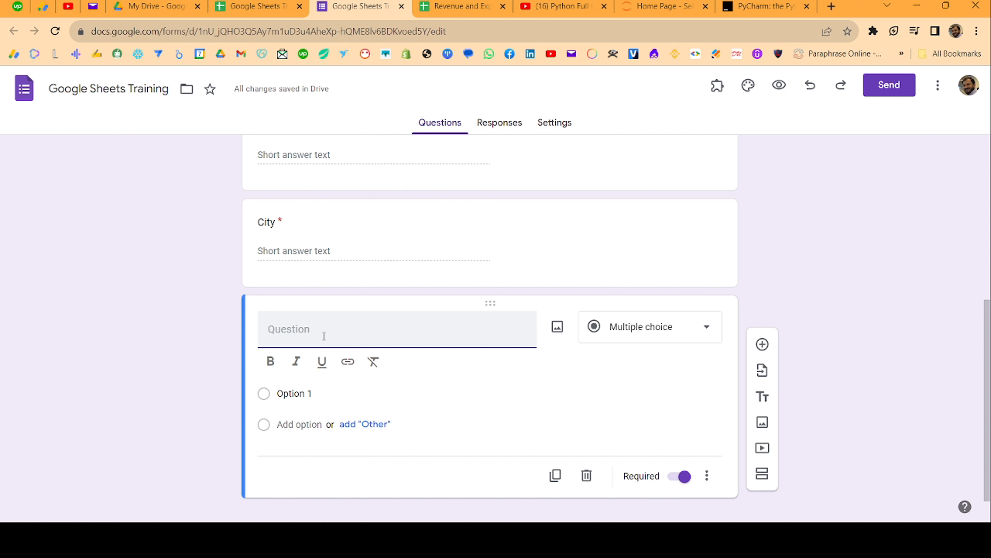
Title the fourth question Course with options Google Sheets, Excel and Power BI
text(Course)
click(311, 393)
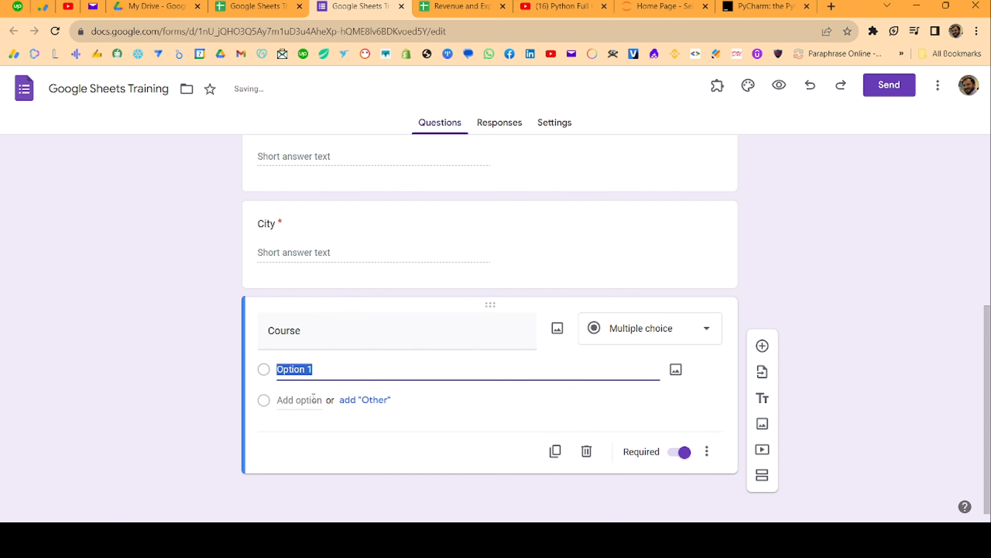
text(Google Sheets)
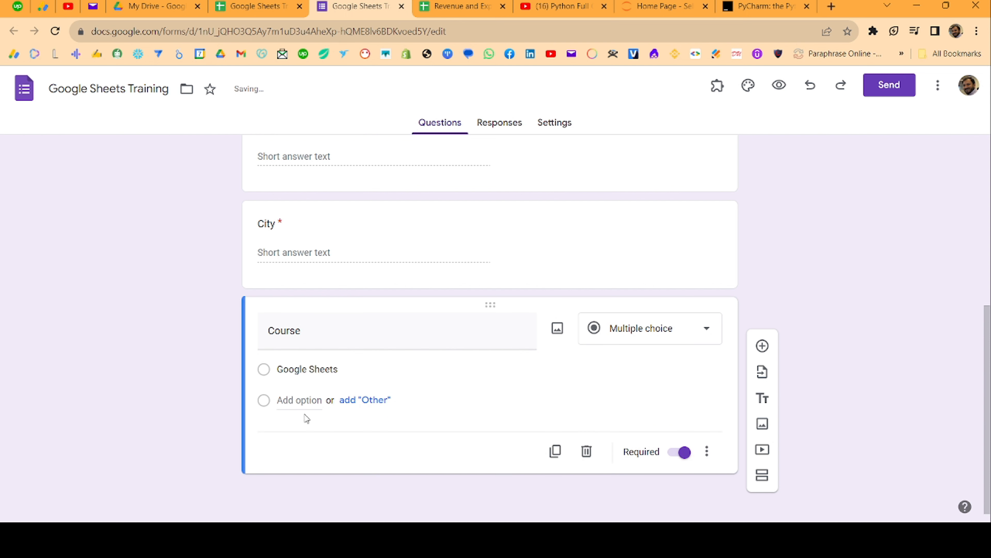
click(308, 400)
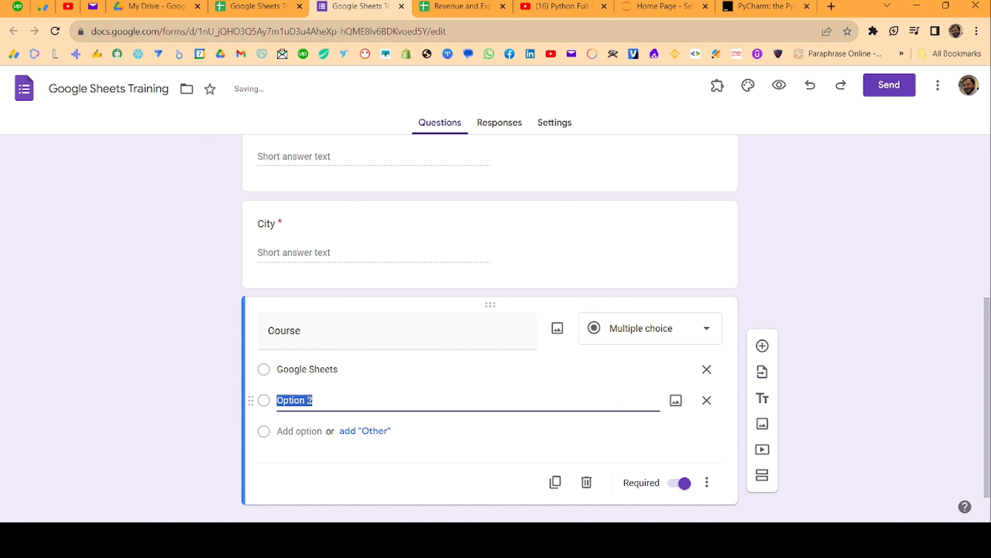
text(Excel)
click(307, 431)
text(Power BI)
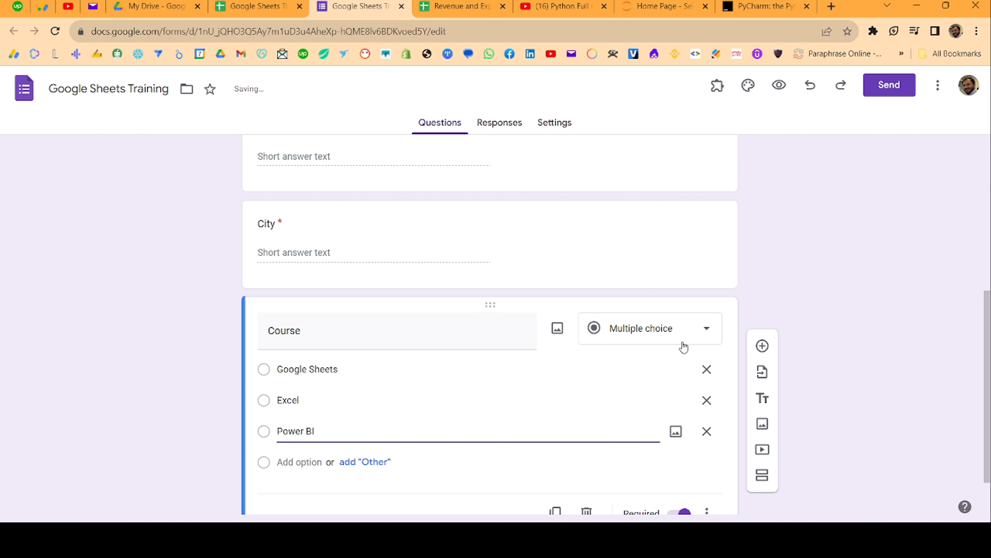
Change the Course question's type from Multiple choice to Dropdown
click(704, 328)
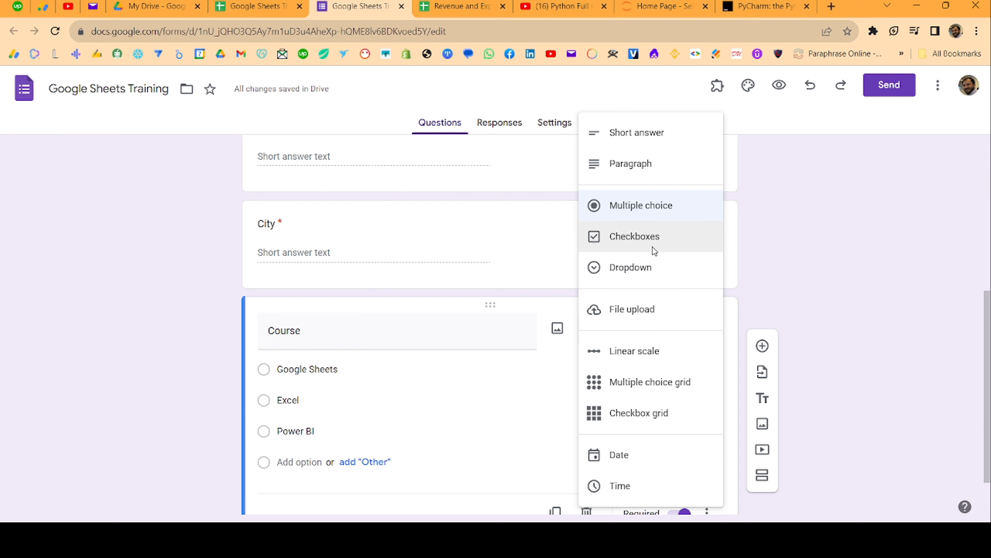
click(640, 267)
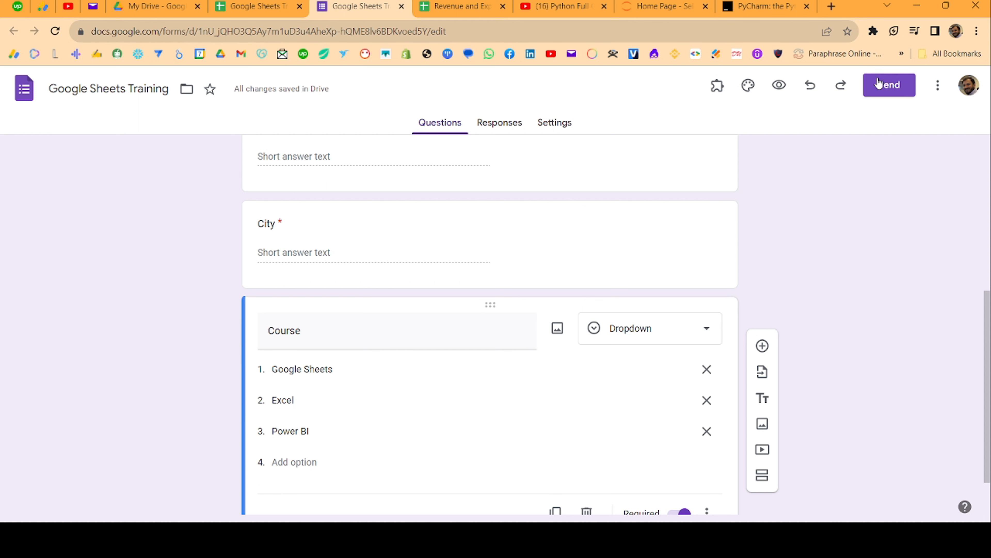
click(889, 85)
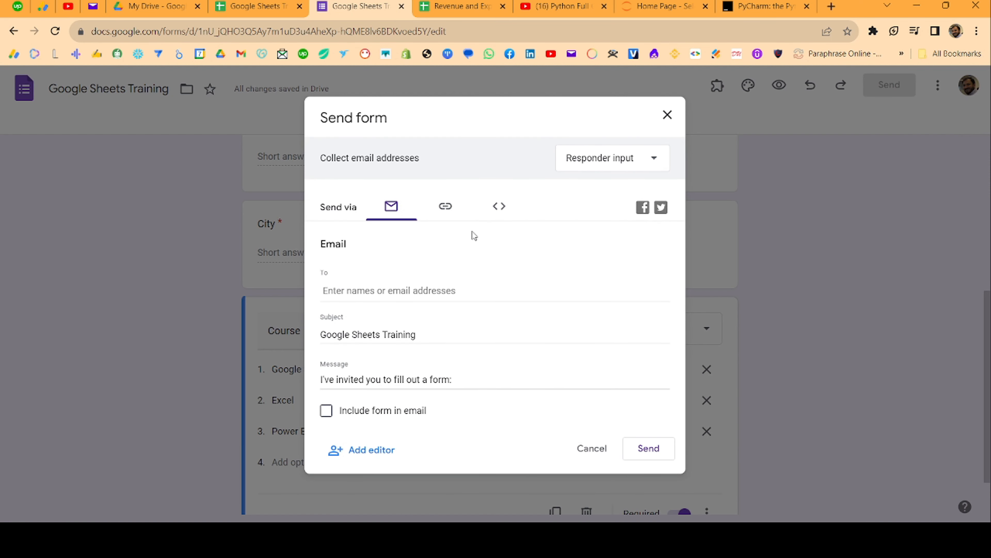
Copy the form's shortened share link and close the Send dialog
click(449, 219)
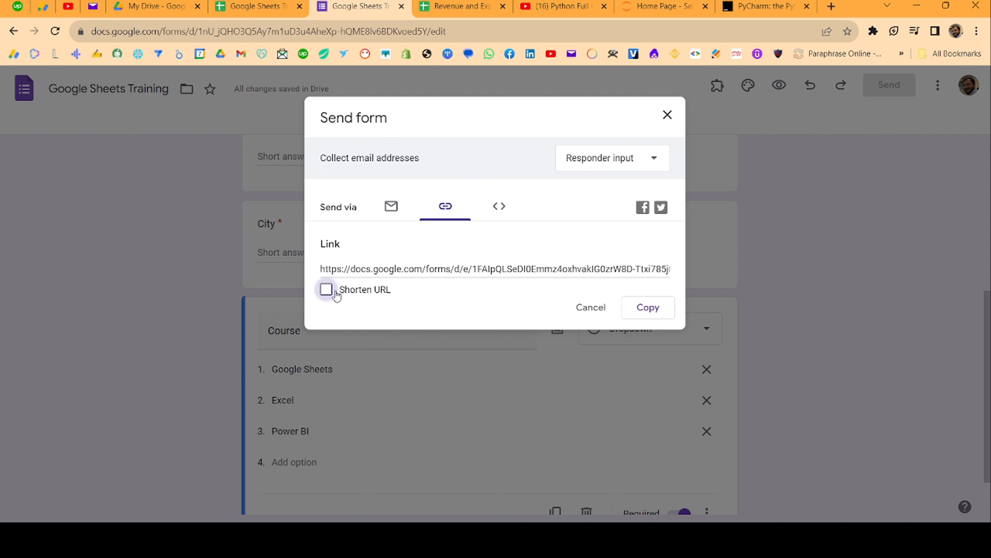
click(327, 290)
click(646, 307)
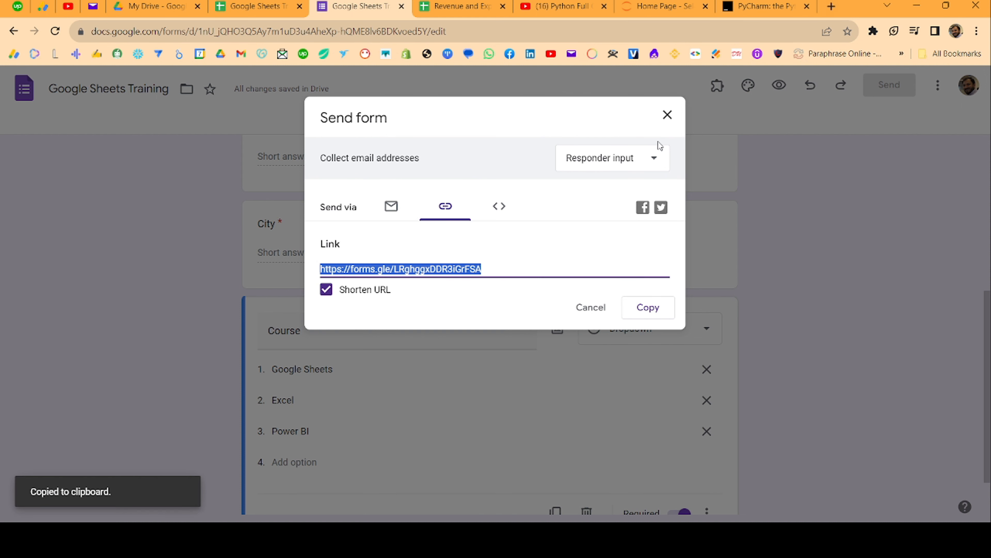
click(667, 117)
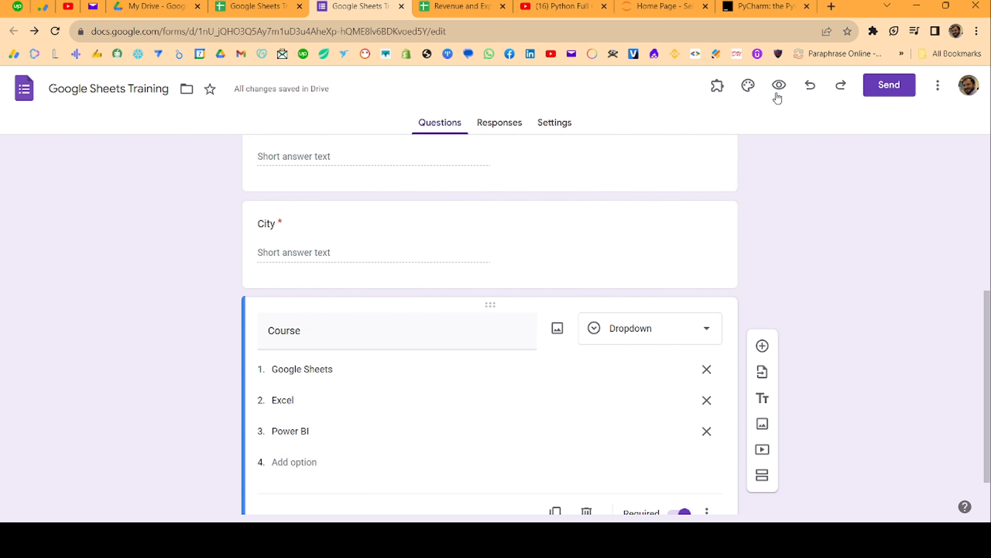
Preview the live form, then go back to the editor and the spreadsheet
click(779, 86)
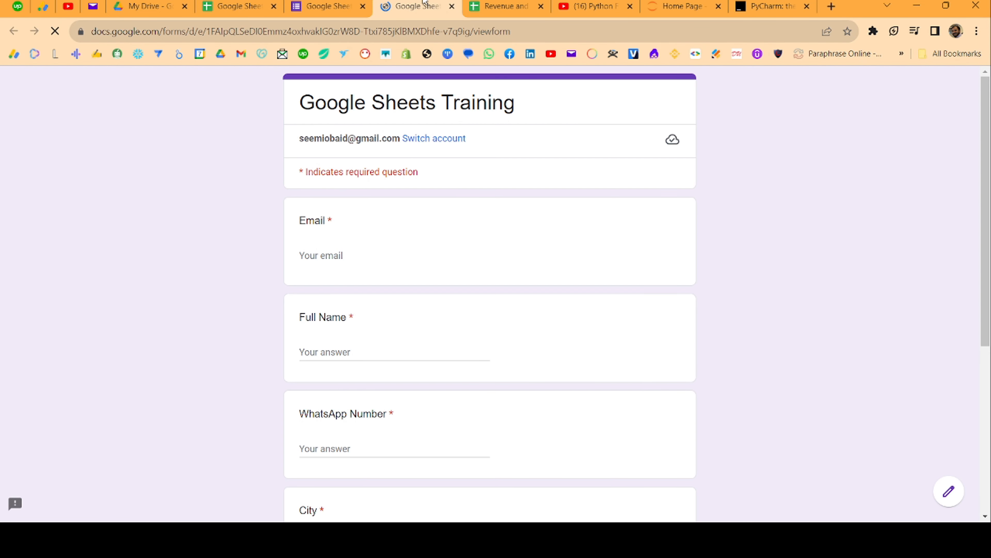
click(331, 6)
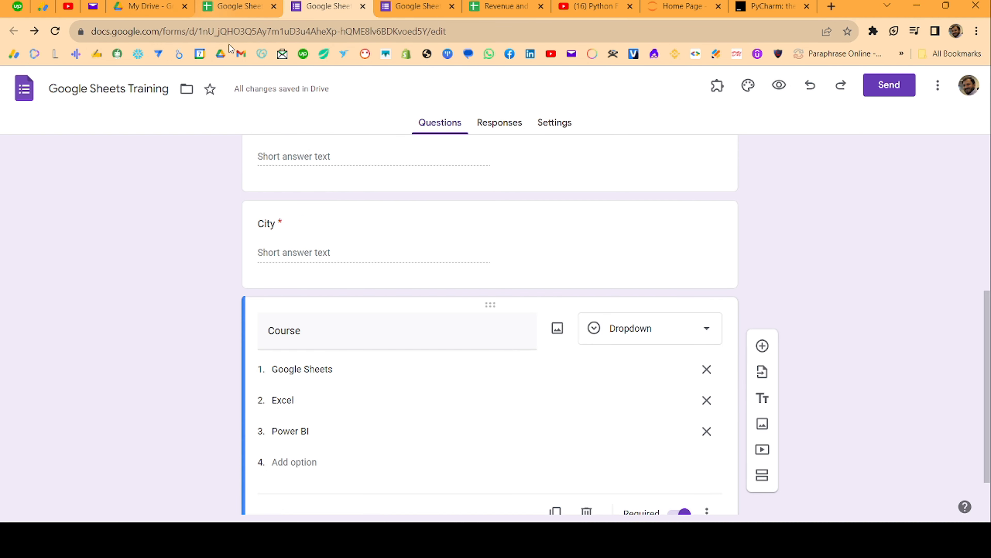
click(239, 6)
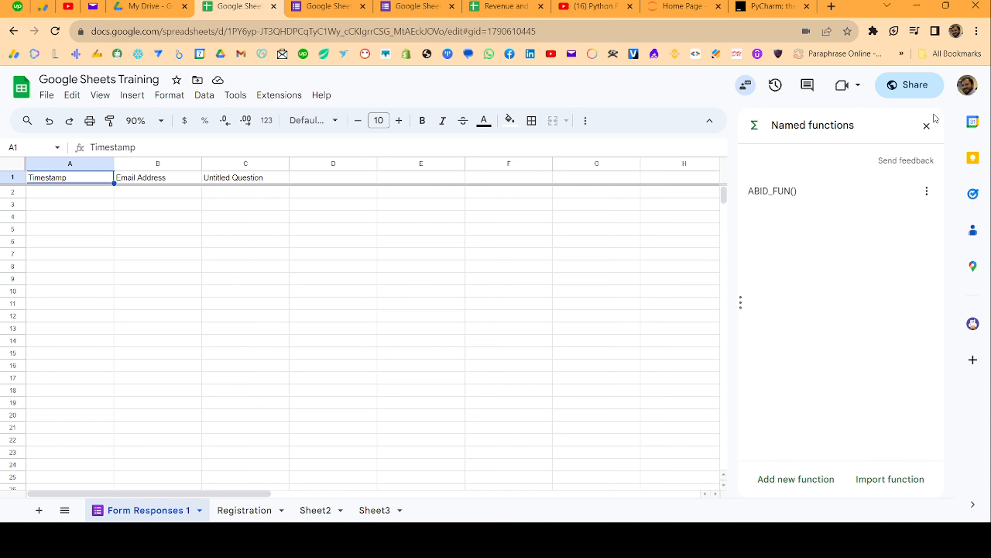
Check the new Full Name to Course headers, then start the live form's Email answer
click(927, 127)
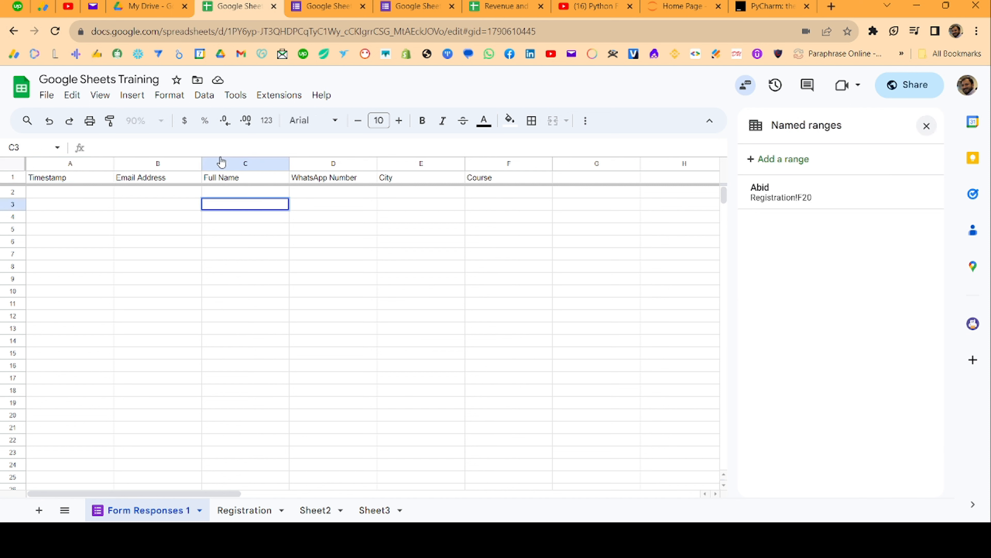
click(75, 182)
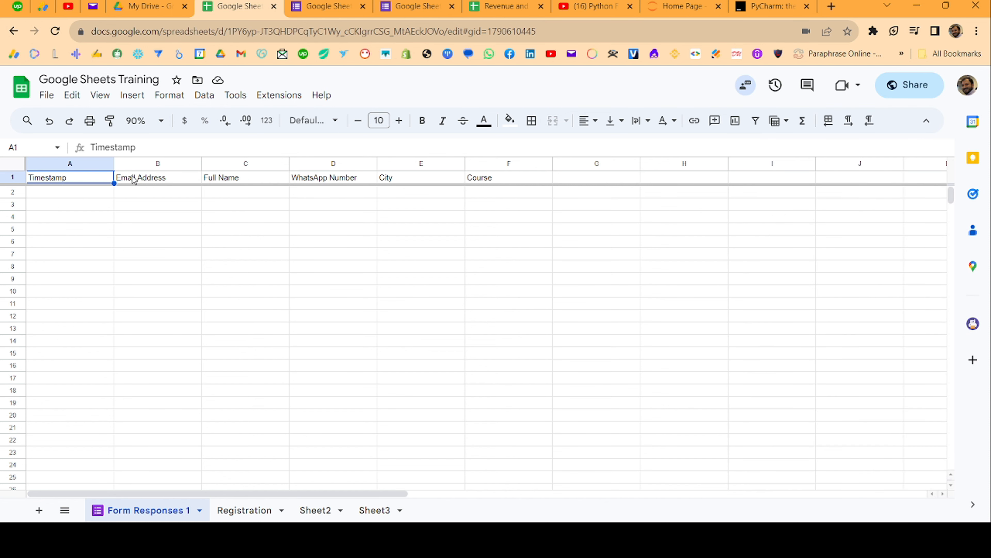
click(133, 177)
key(Right)
key(ctrl+shift+Right)
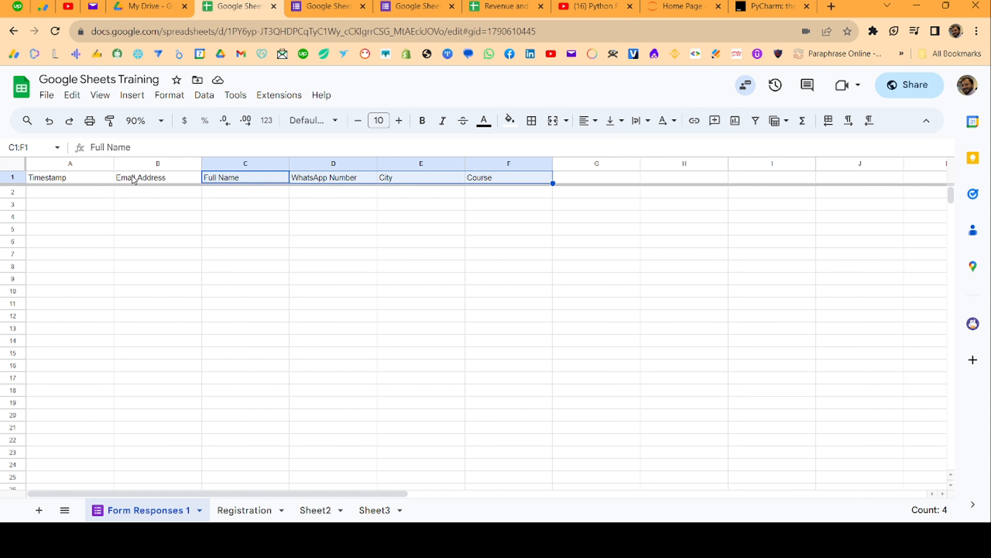
click(399, 4)
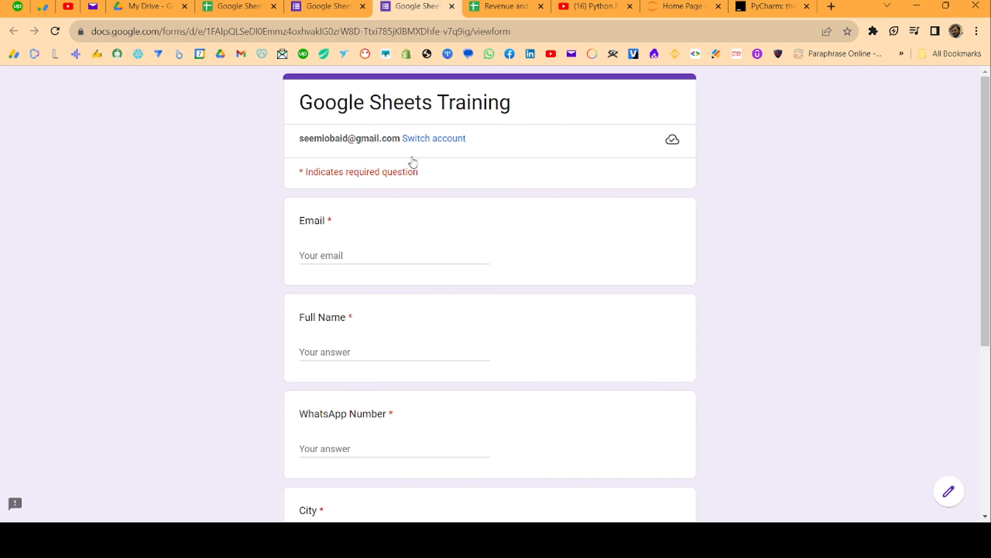
click(350, 253)
Enter the respondent's email, full name, WhatsApp number and city Lahore
text(s)
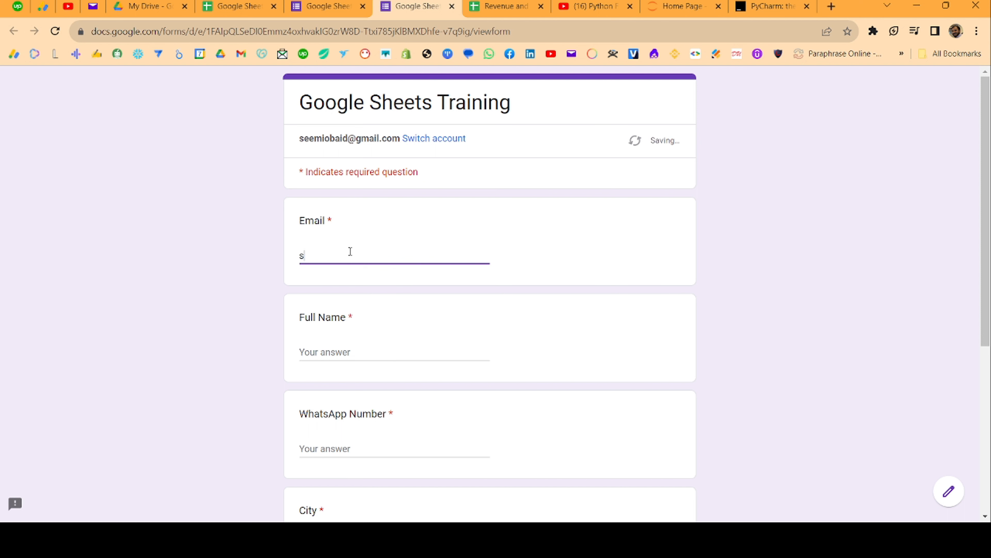
text(e)
key(BackSpace)
key(BackSpace)
key(Tab)
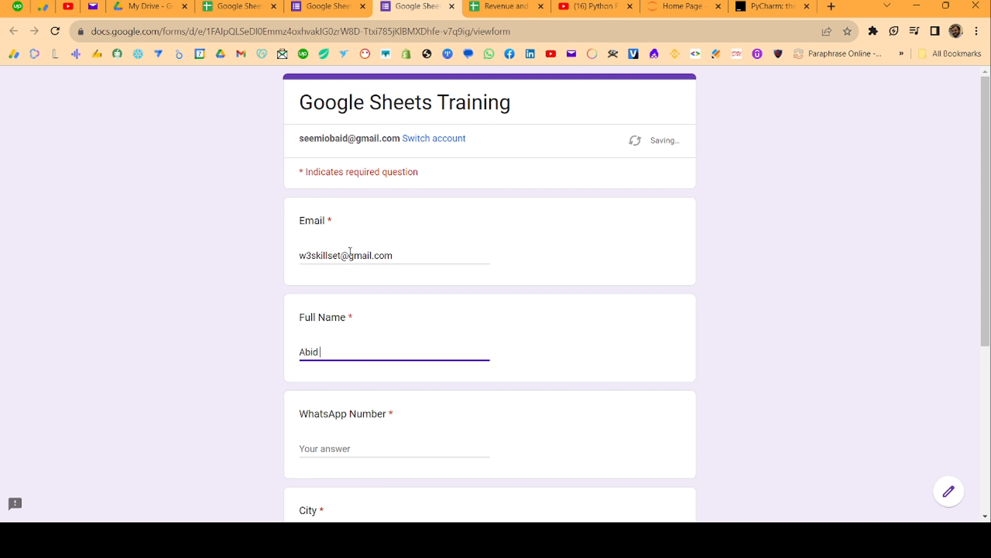
key(Tab)
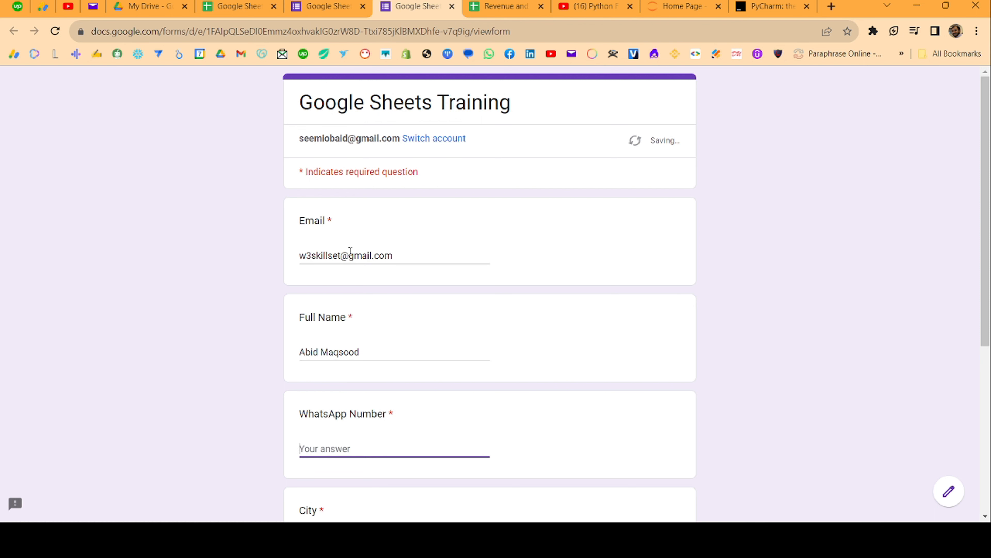
key(Tab)
text(Lahore)
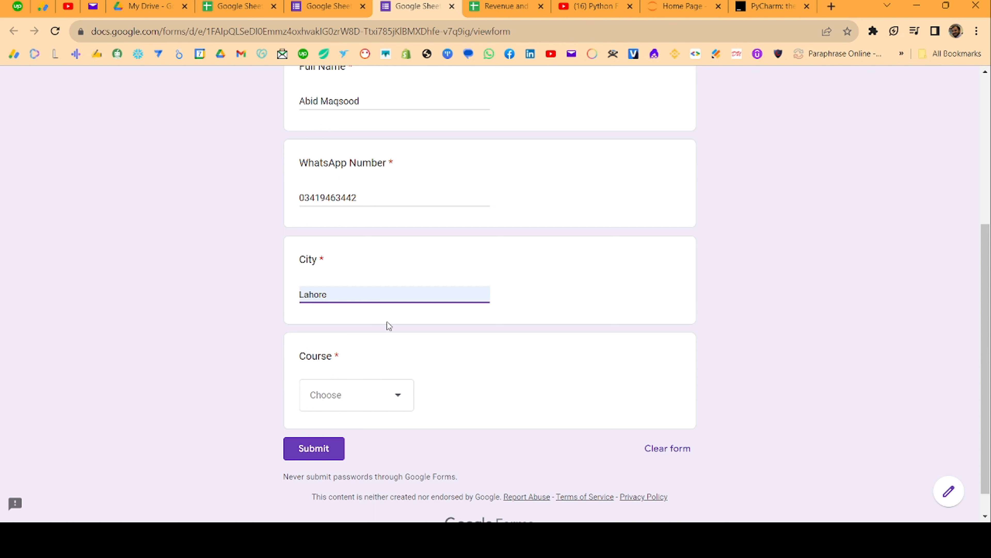
Choose Excel as the course, submit the response, and return to the spreadsheet
click(352, 396)
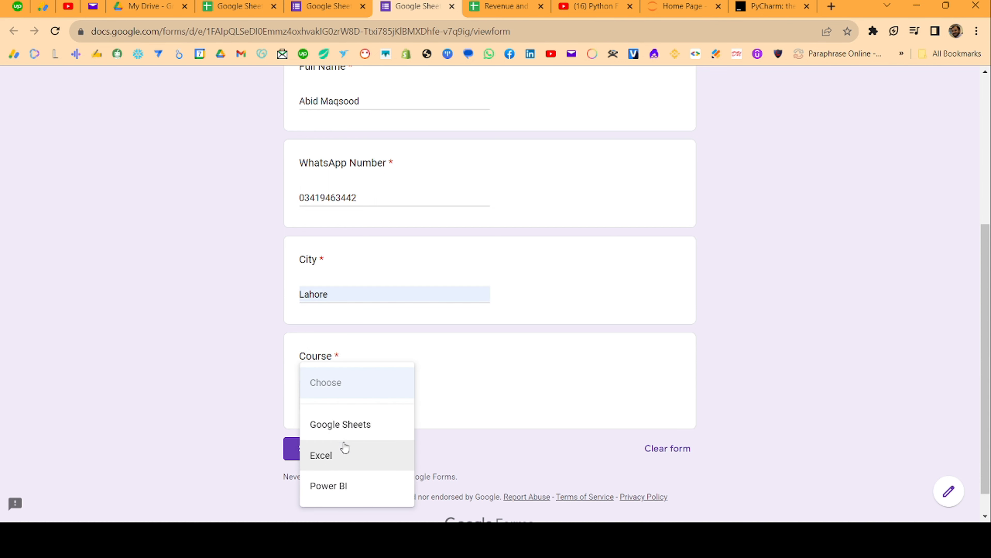
click(330, 457)
click(316, 449)
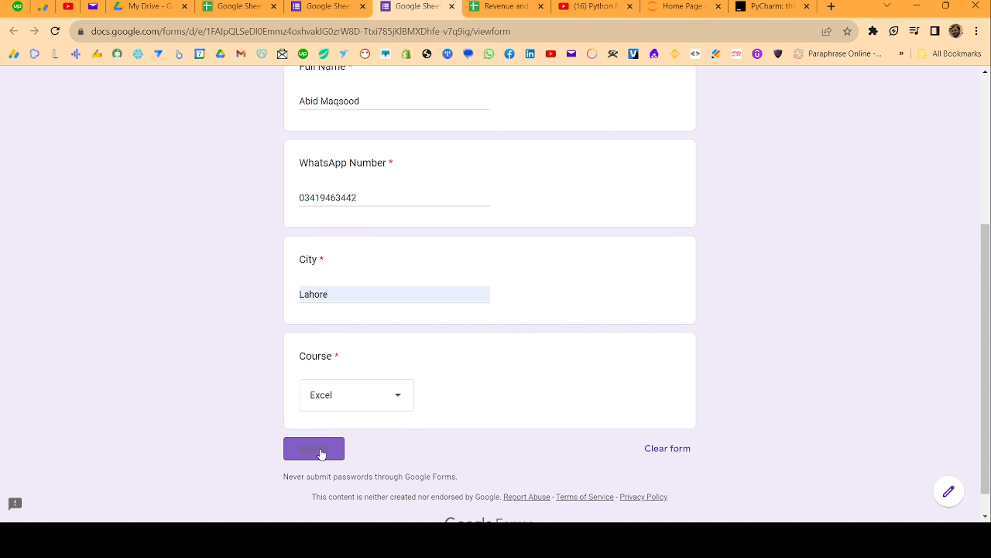
click(233, 3)
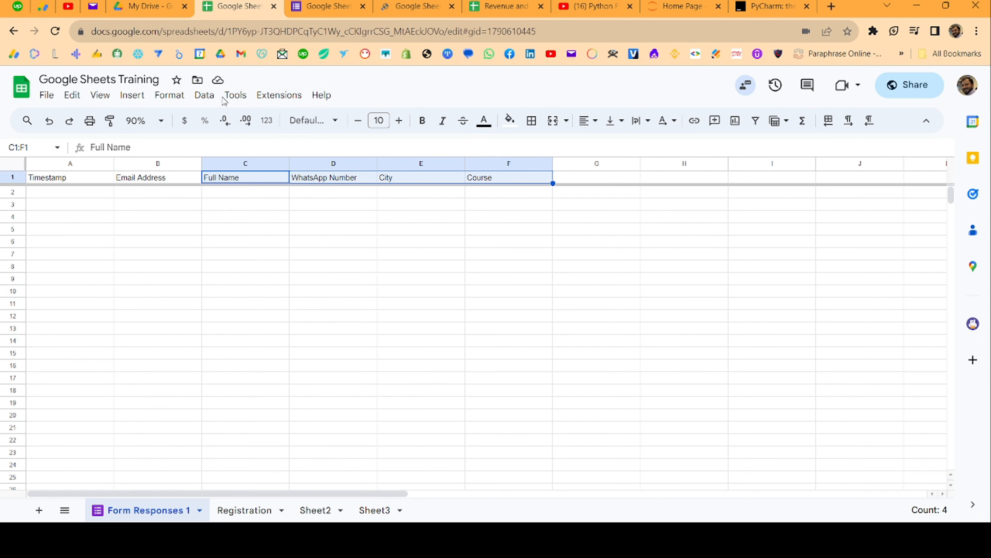
Review row 2's new response from timestamp to Excel in F2, then show Manage form options
click(77, 206)
key(Up)
key(Up)
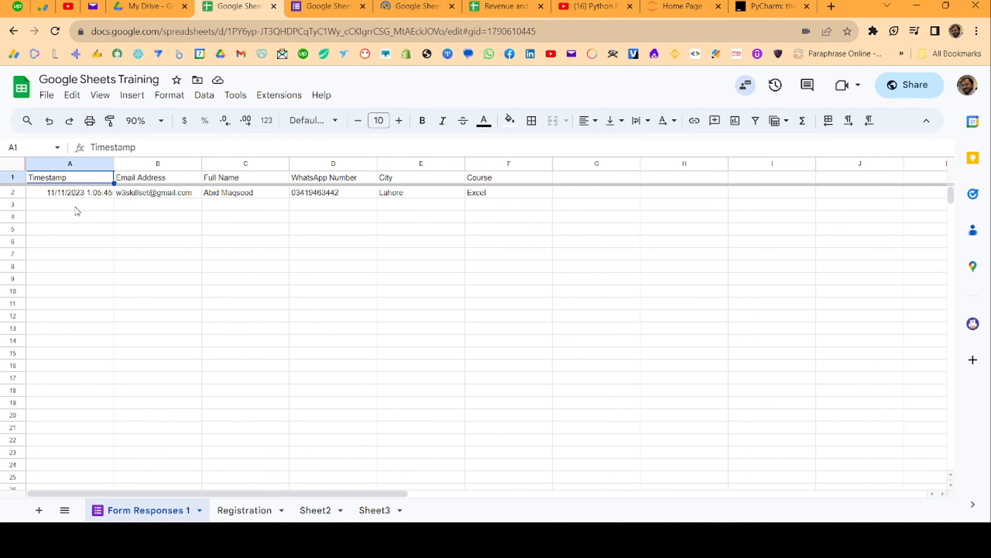
key(Down)
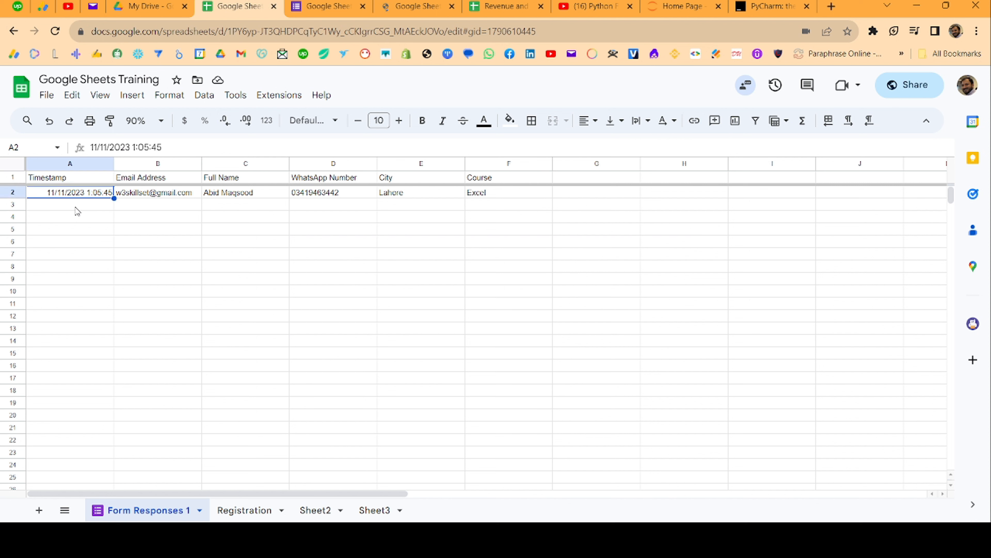
key(Right)
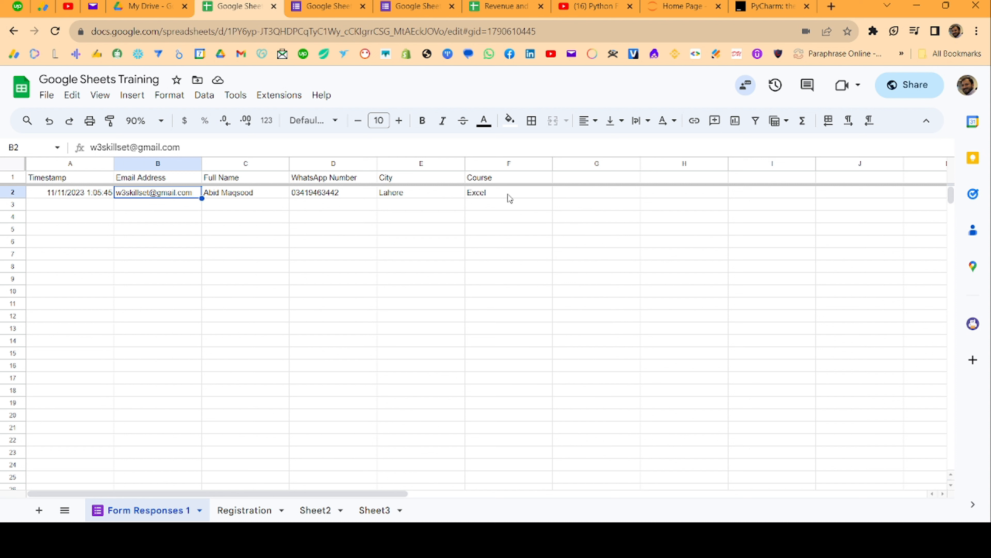
click(468, 191)
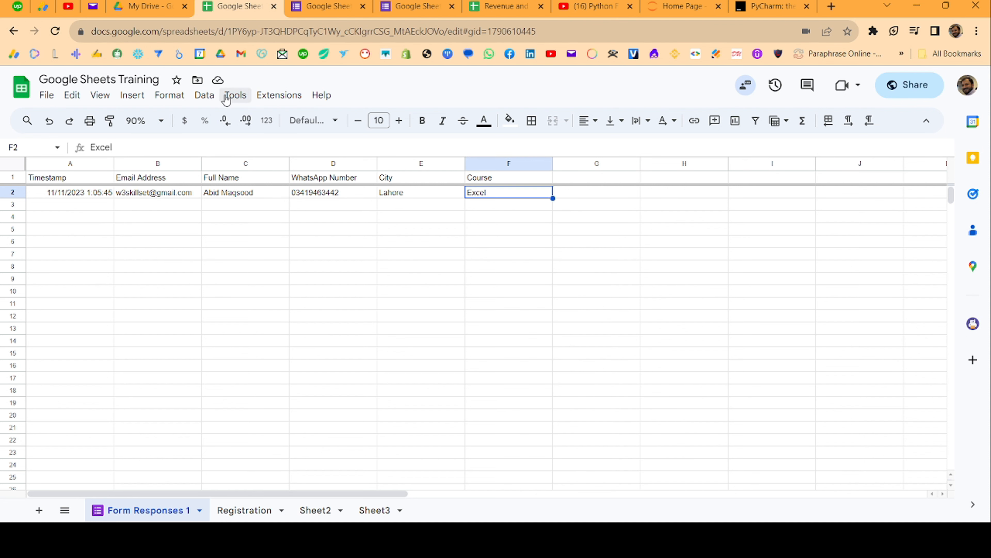
click(231, 97)
mouse_move(266, 143)
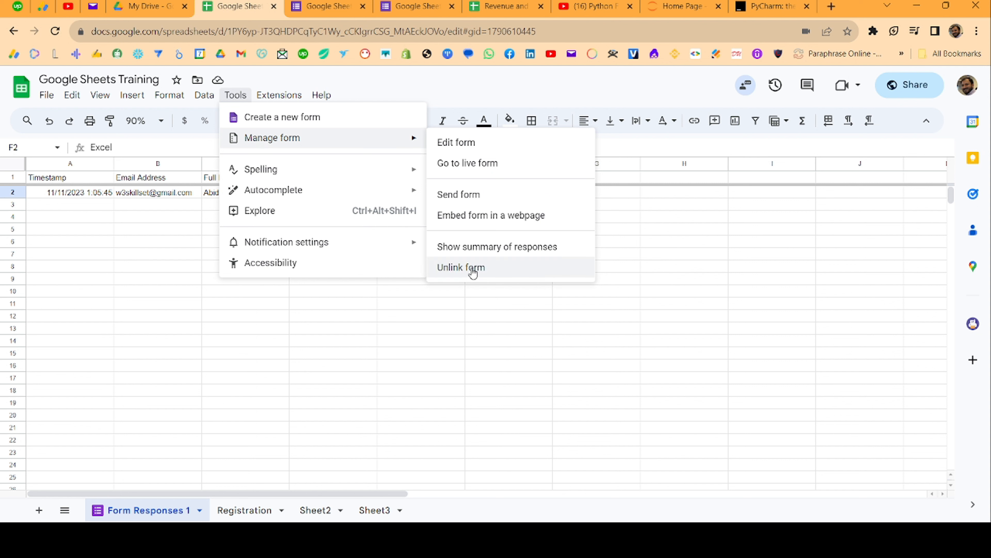
Choose Embed form in a webpage to open the form editor, then return to the sheet
click(500, 222)
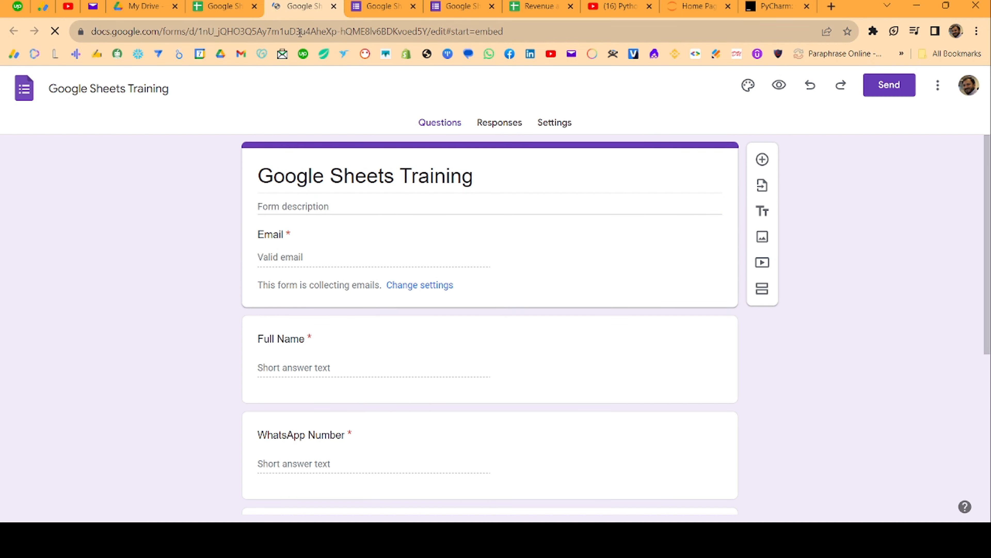
click(216, 6)
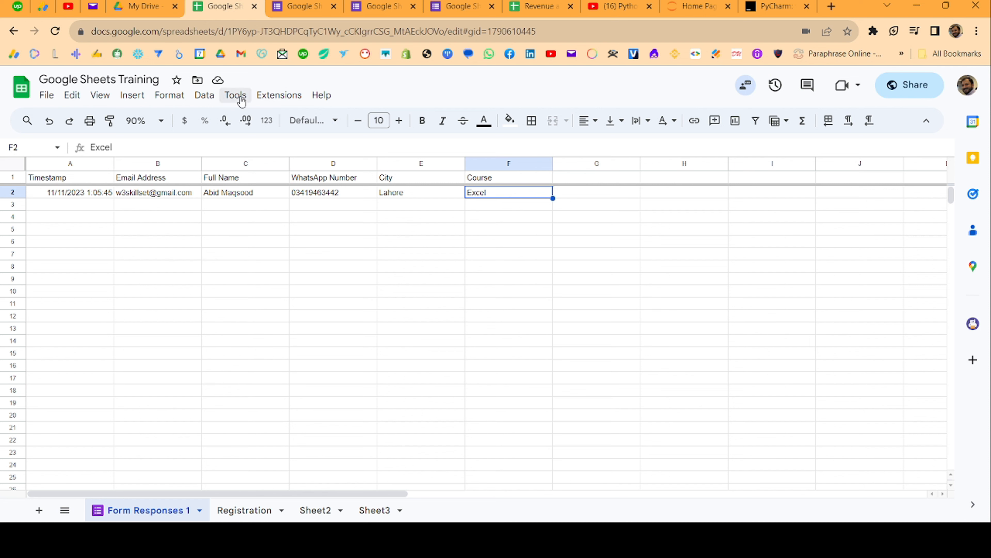
Save a notification rule emailing right away when a user submits a form
click(240, 98)
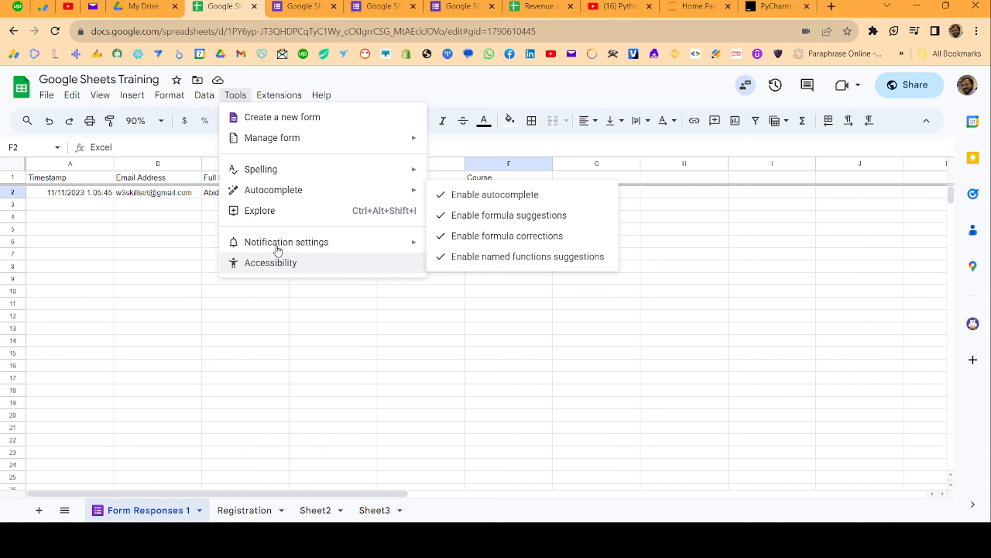
mouse_move(337, 244)
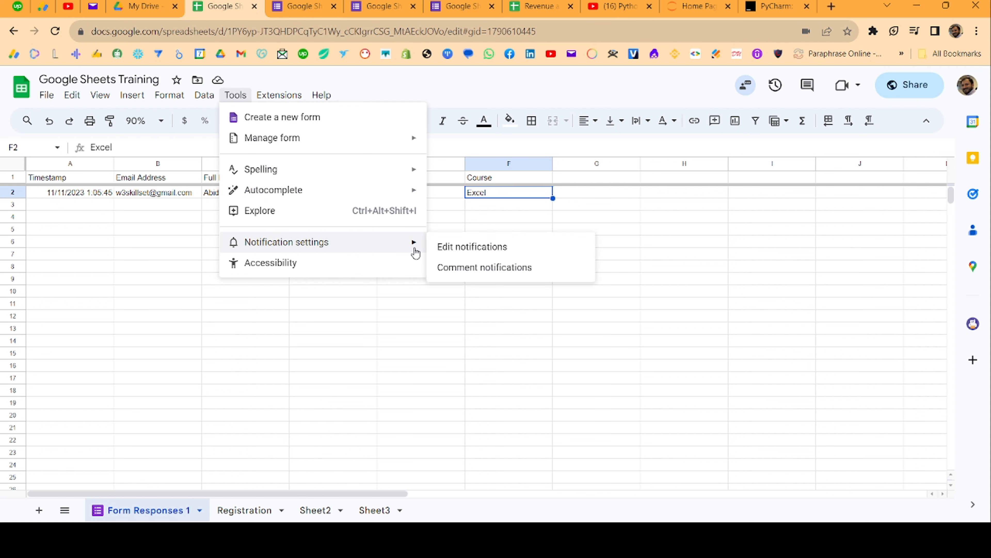
click(456, 250)
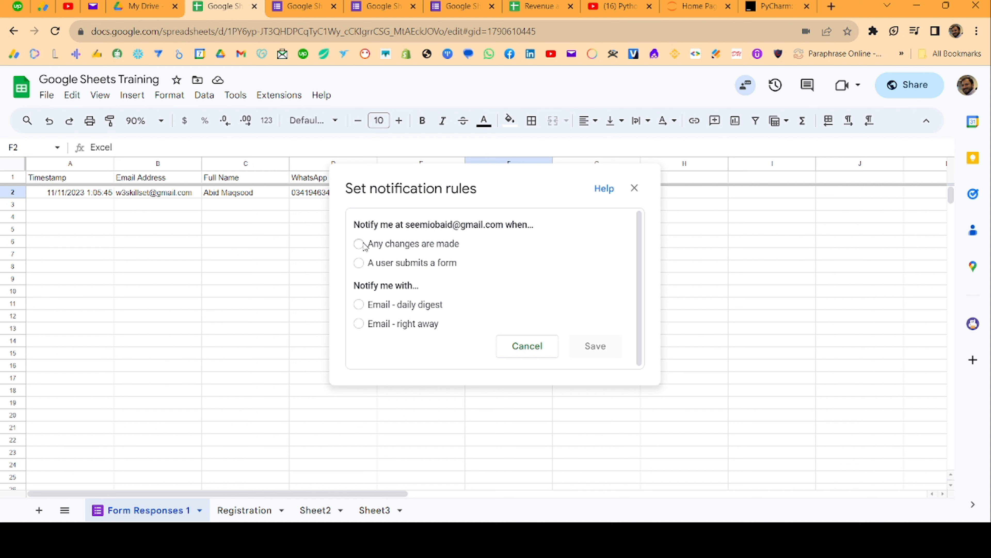
click(359, 263)
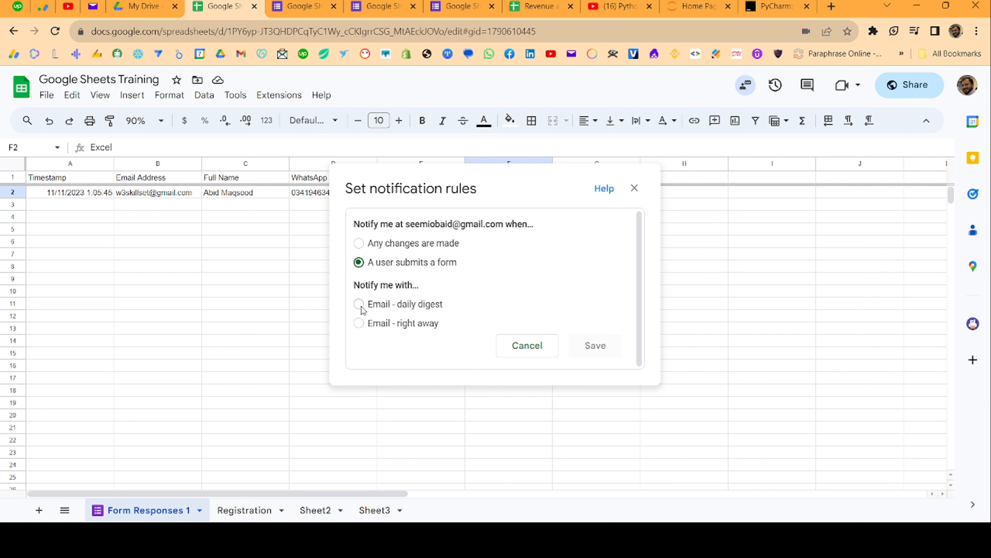
click(359, 323)
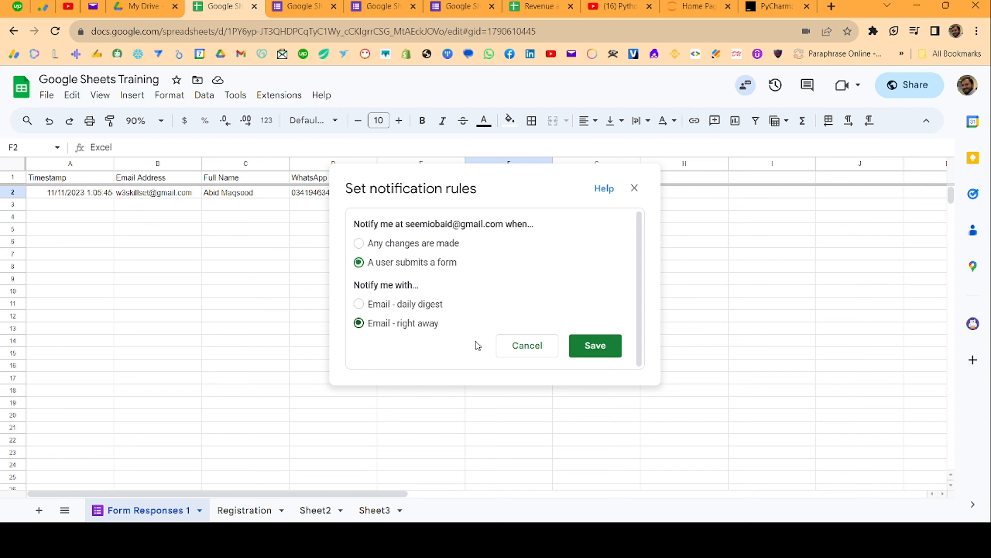
click(590, 344)
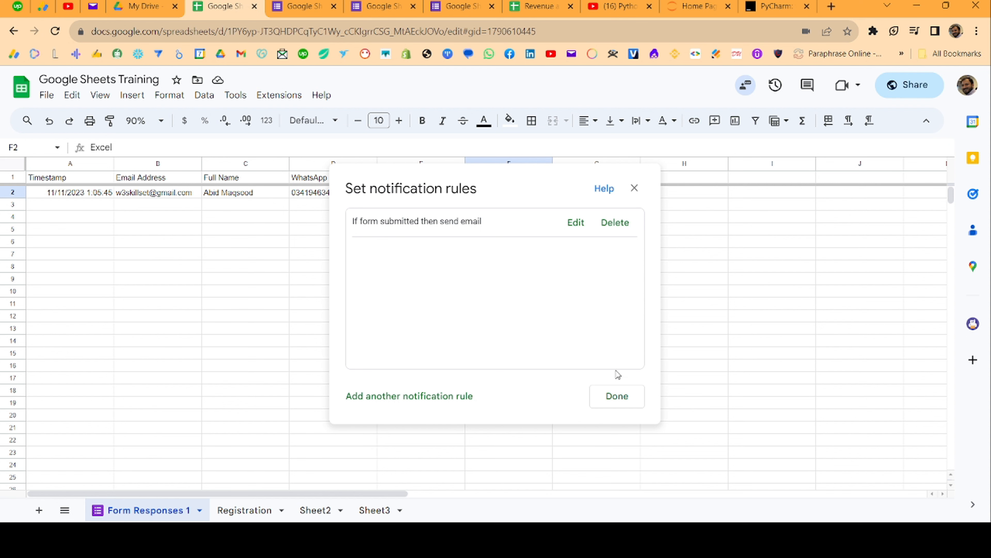
click(621, 402)
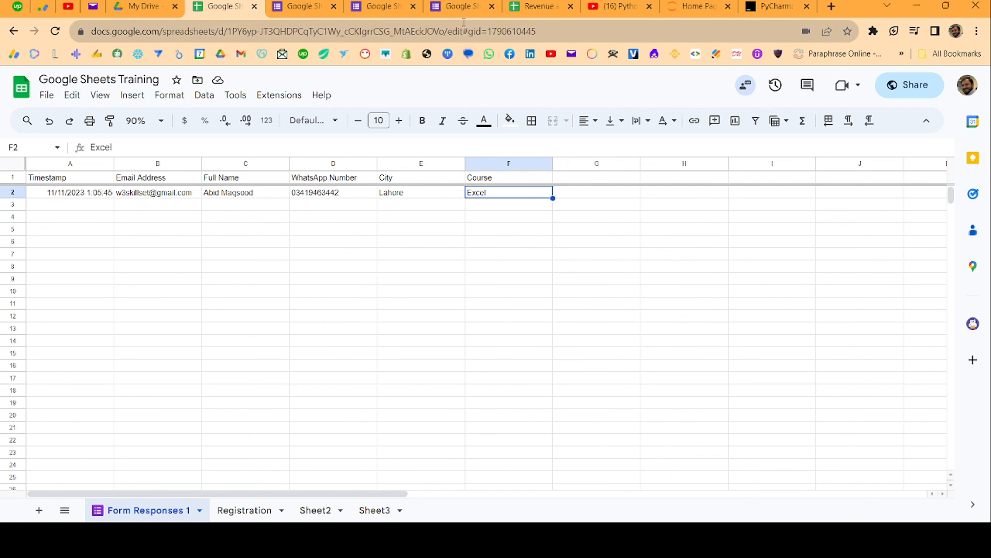
Start another form response and enter the respondent's email address
click(462, 11)
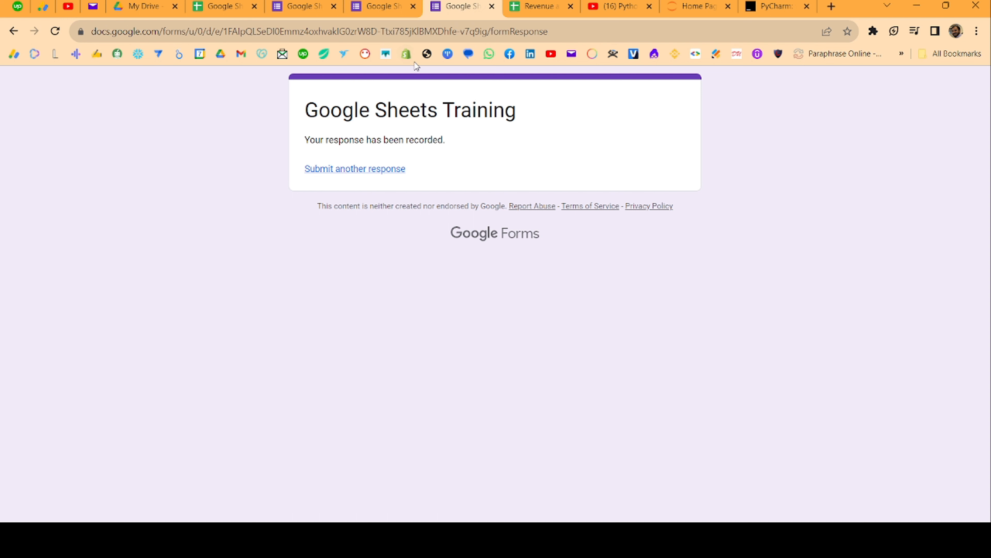
click(338, 168)
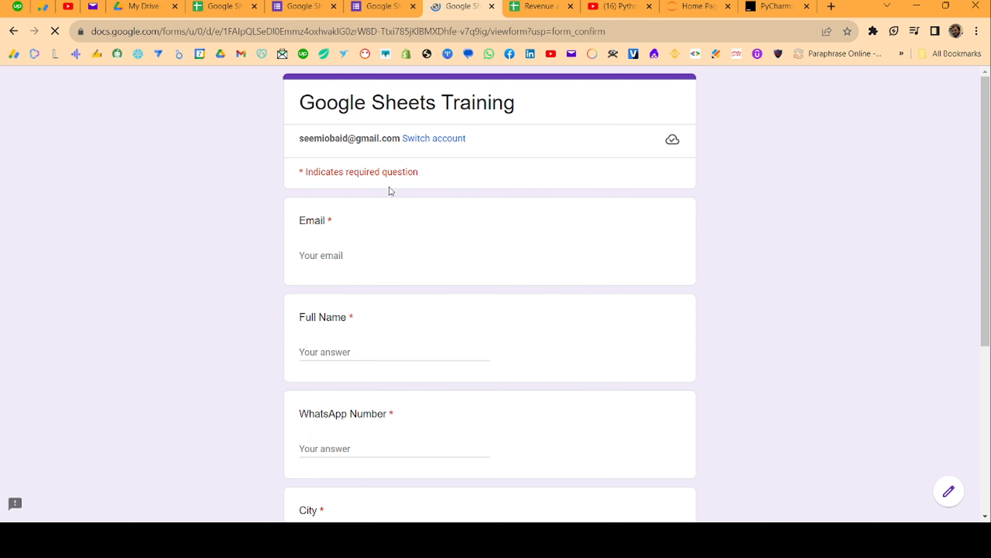
click(331, 255)
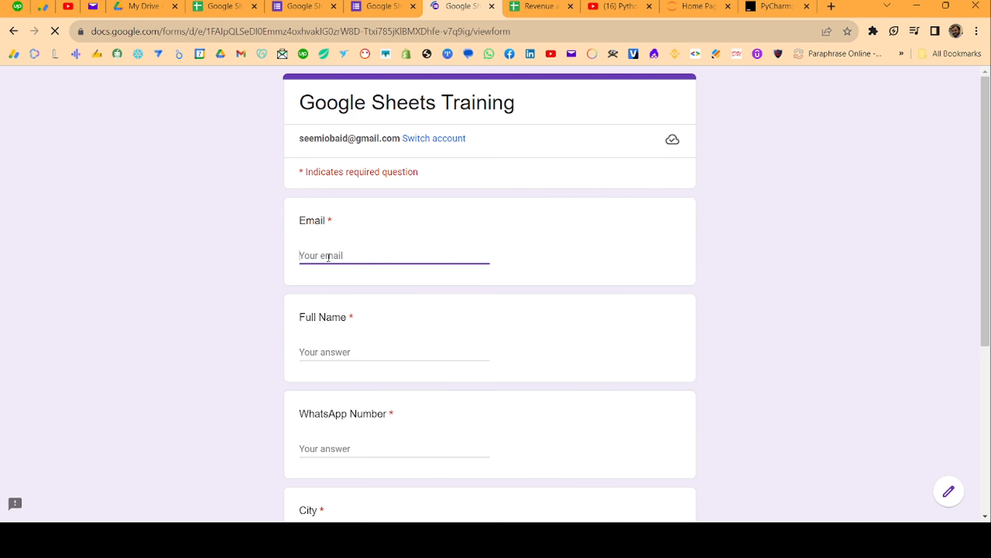
text(w3)
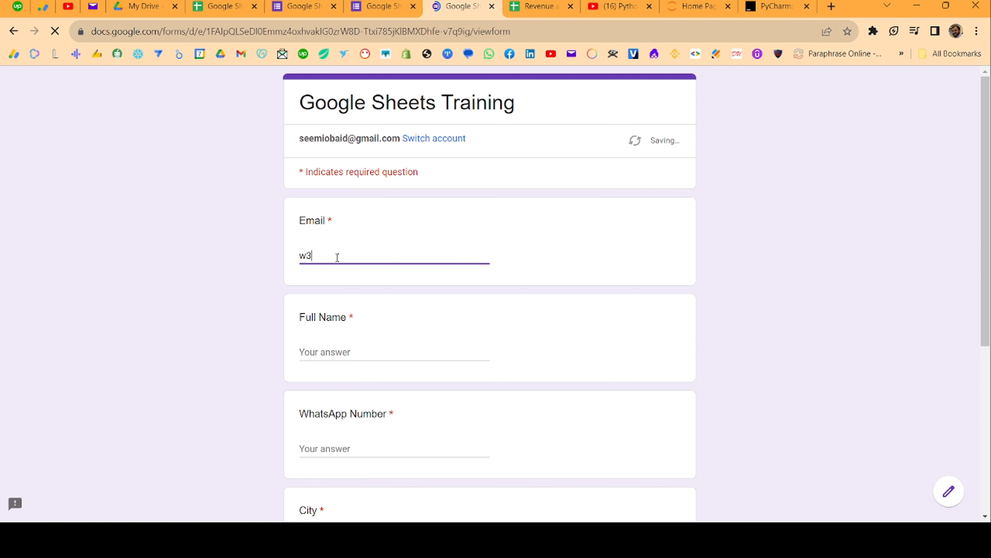
key(BackSpace)
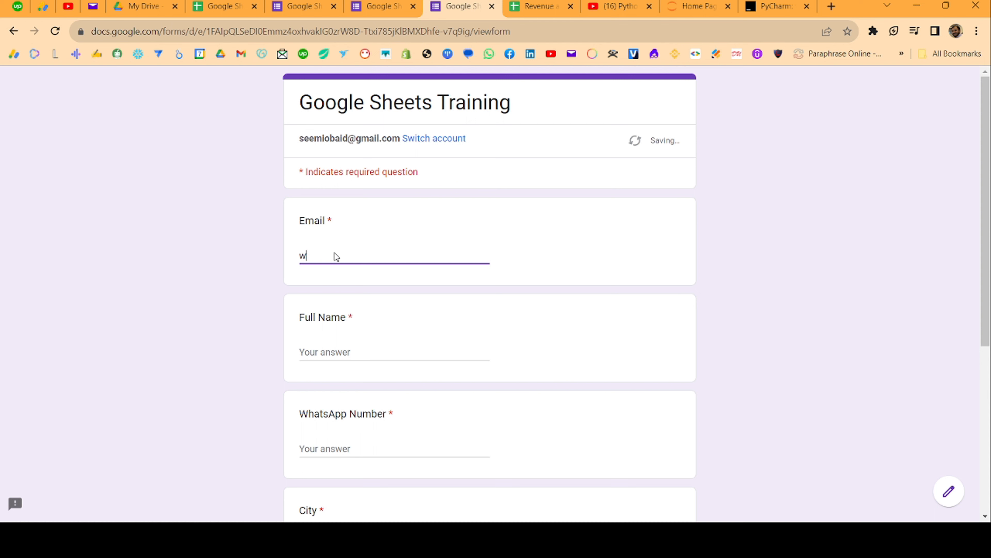
key(BackSpace)
Enter the full name, WhatsApp number and city Okara, choose Power BI, and submit
key(Tab)
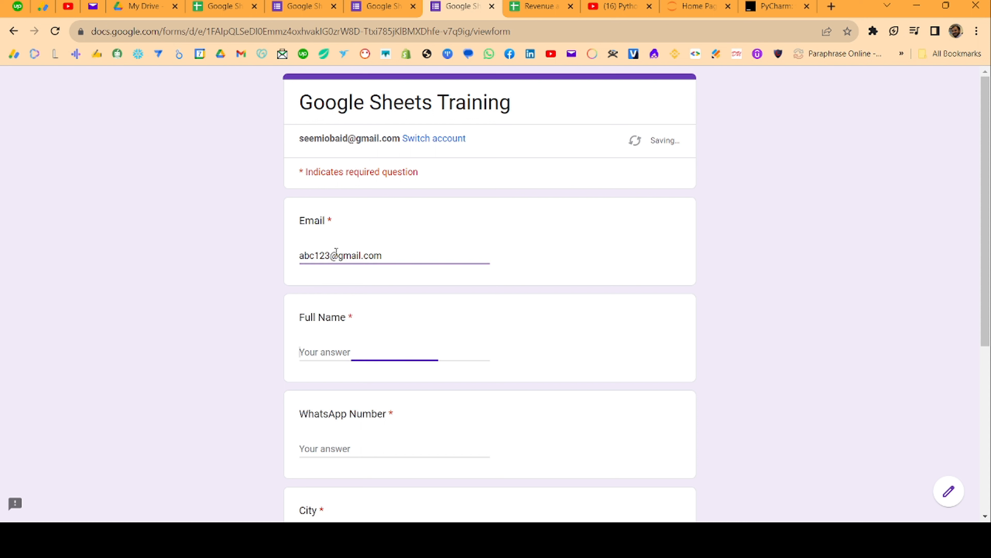
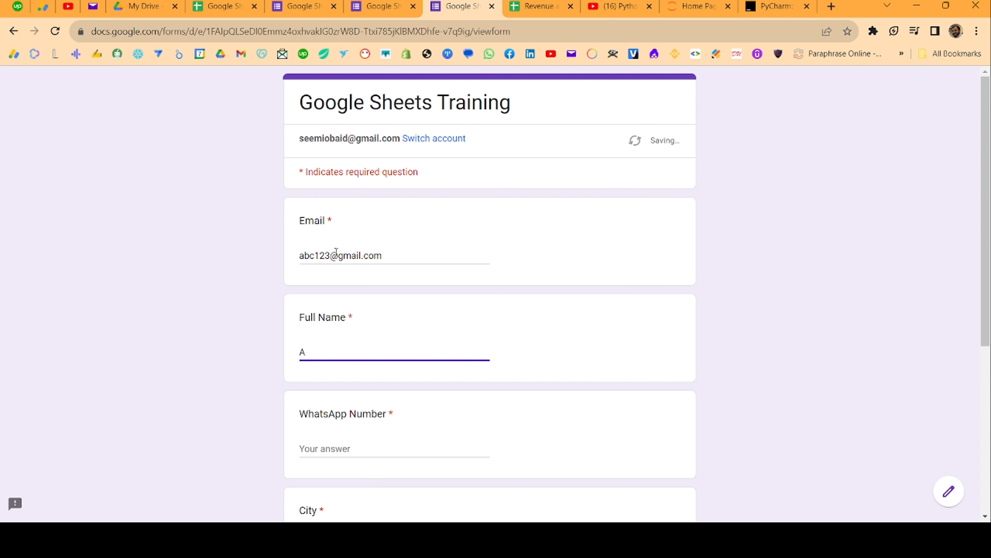
key(Tab)
text(0973r4)
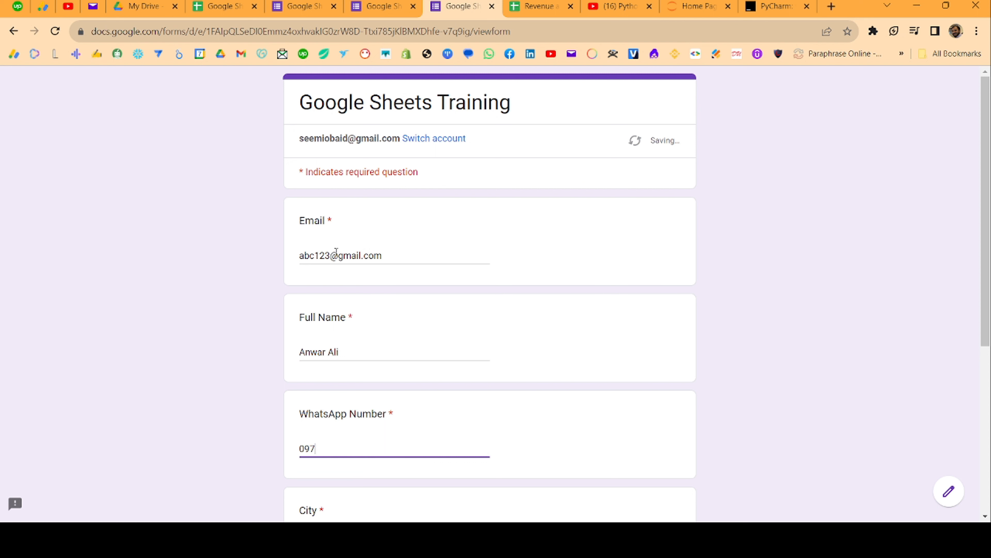
key(Tab)
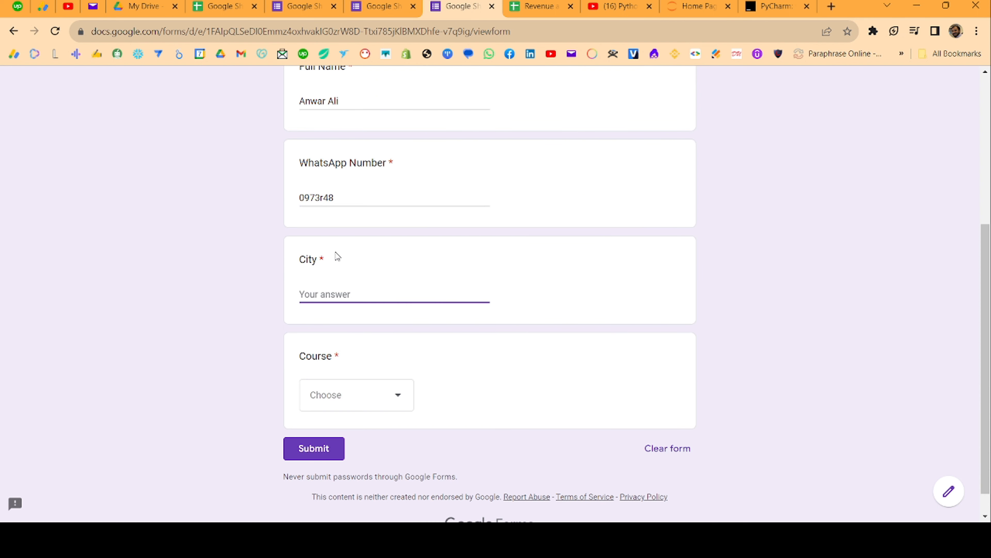
text(Okara)
click(372, 399)
click(328, 486)
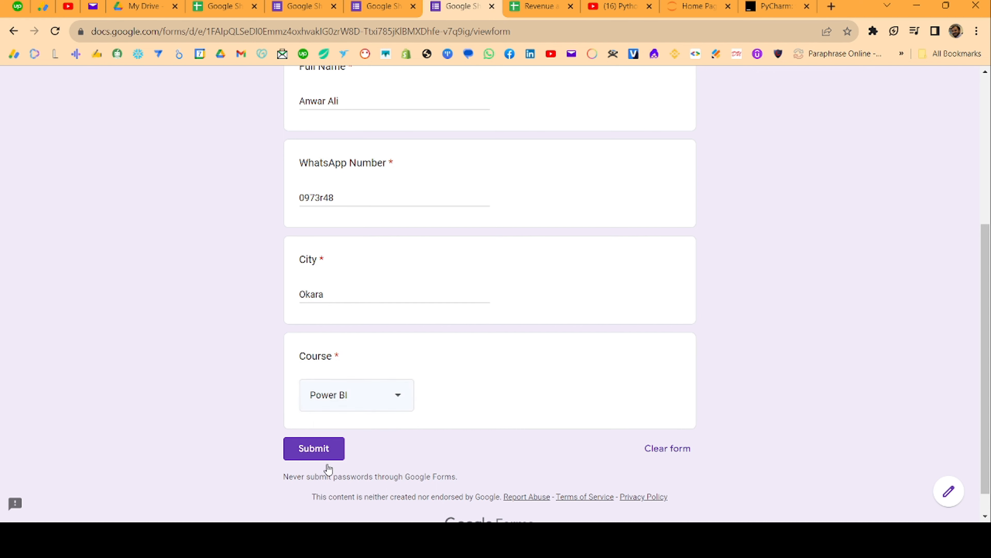
click(313, 461)
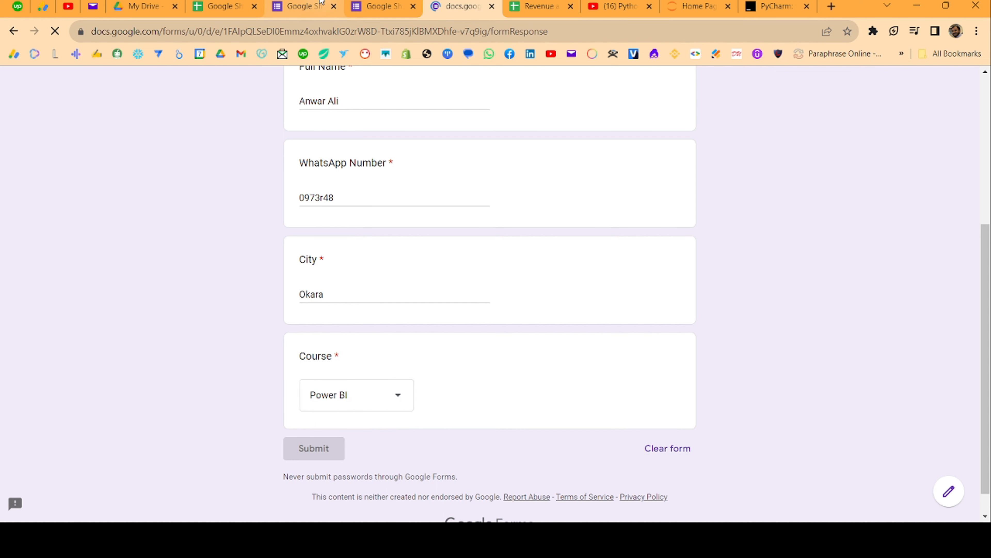
Confirm the Okara / Power BI registration is in row 3, then open Gmail in a new tab
click(223, 7)
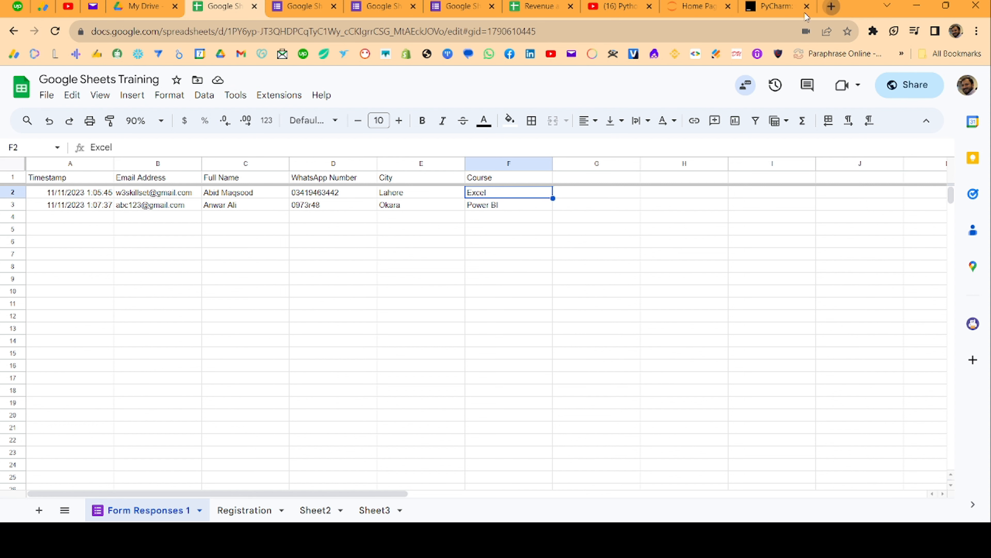
click(832, 7)
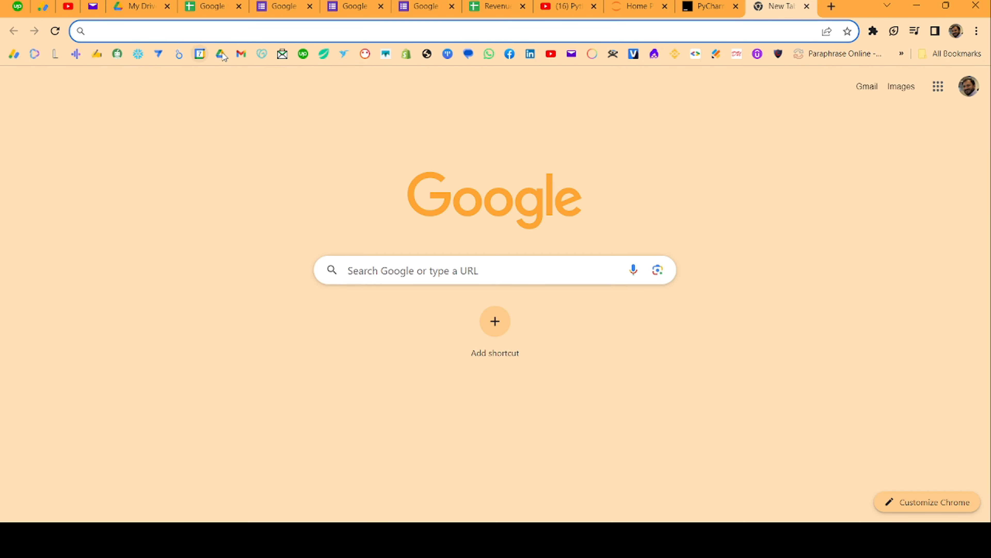
click(241, 54)
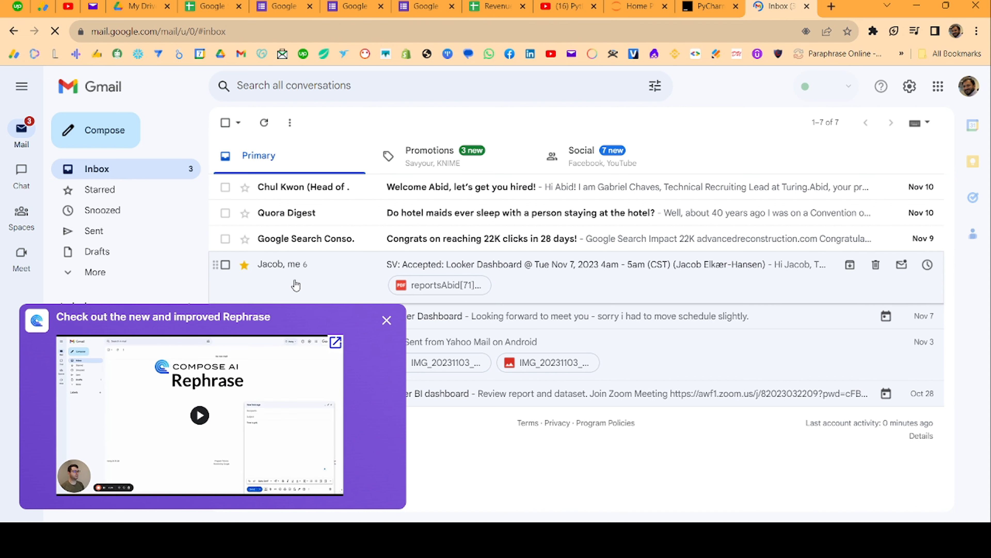
Dismiss the Gmail promotional popup and return to the Google Sheets Training spreadsheet
click(387, 320)
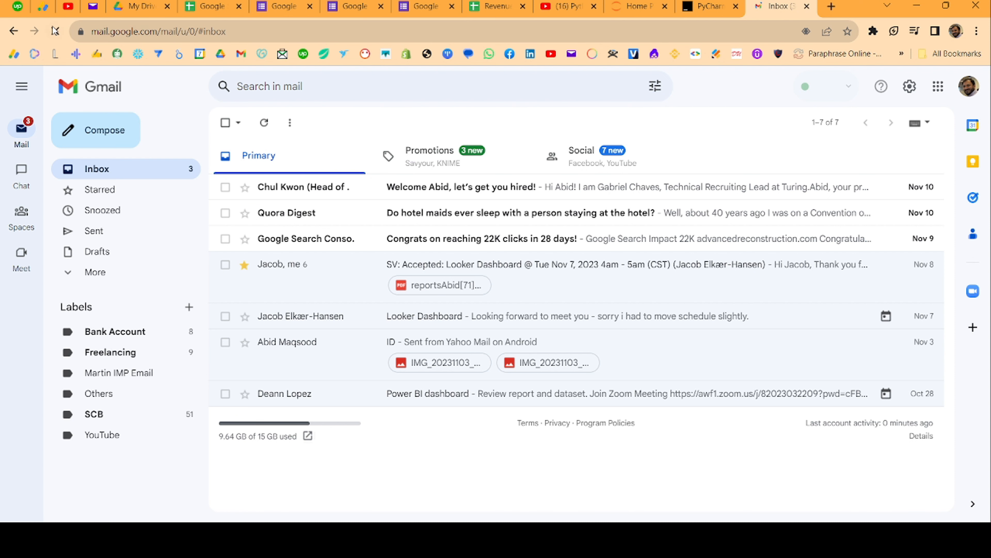
click(207, 10)
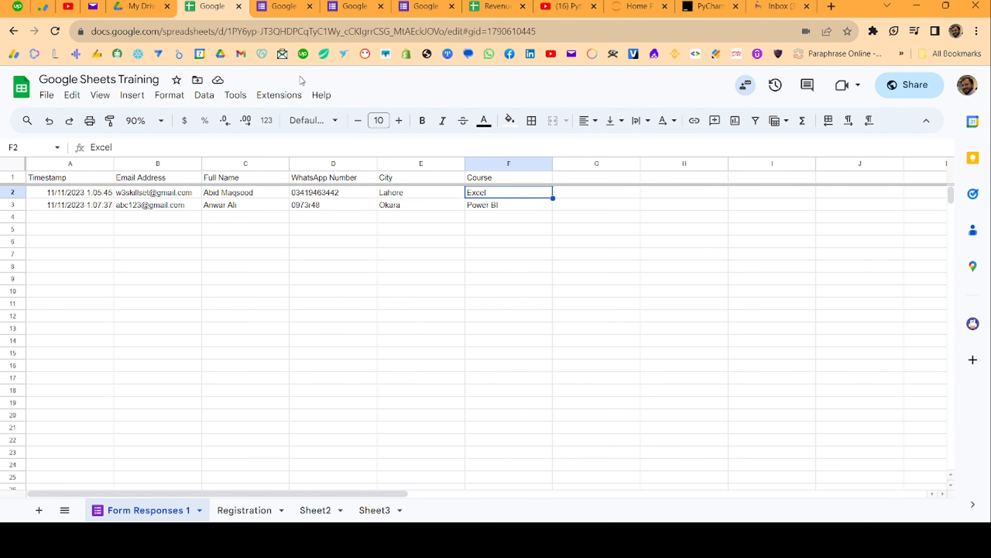
Search the Tools and Extensions menus for notification settings, then check Gmail for an alert
click(234, 97)
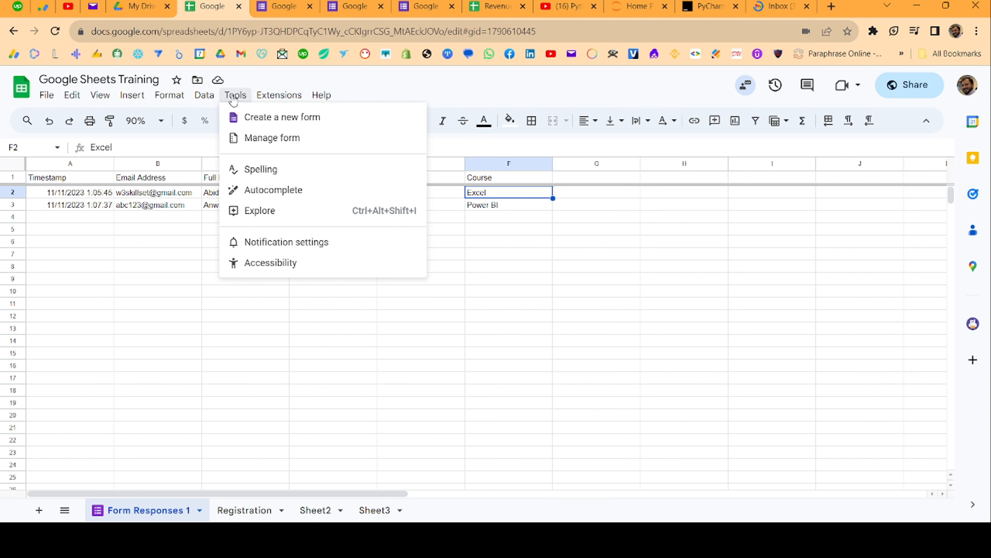
click(260, 98)
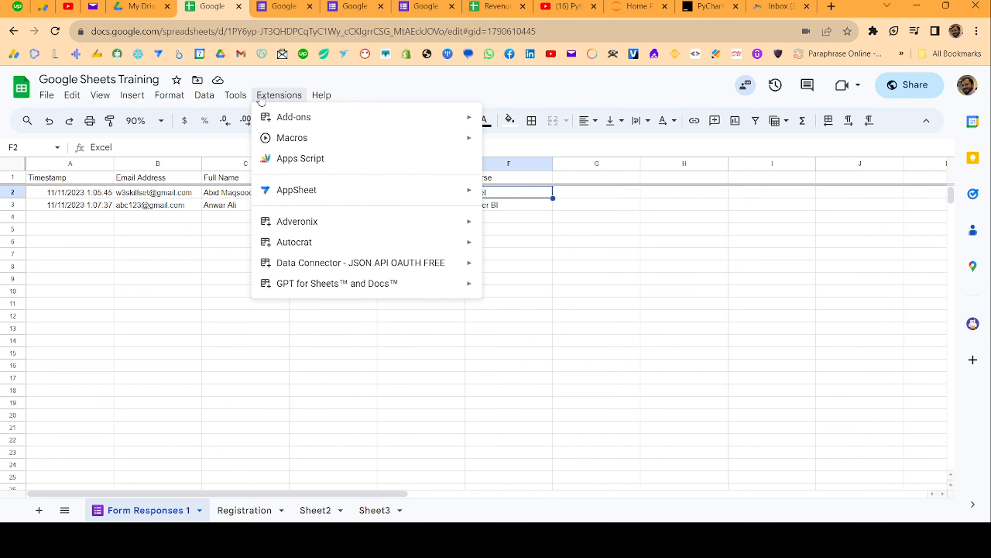
click(235, 96)
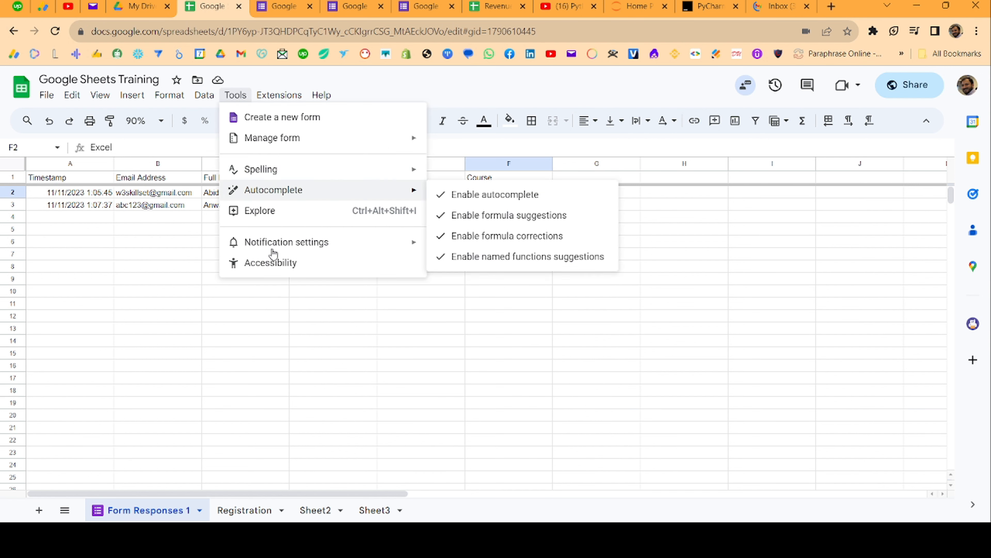
mouse_move(277, 249)
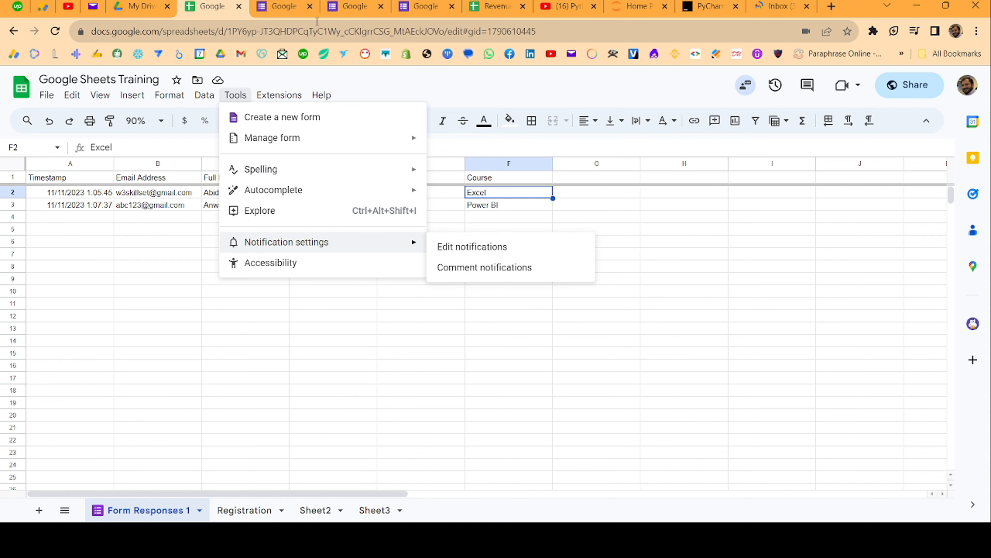
click(766, 11)
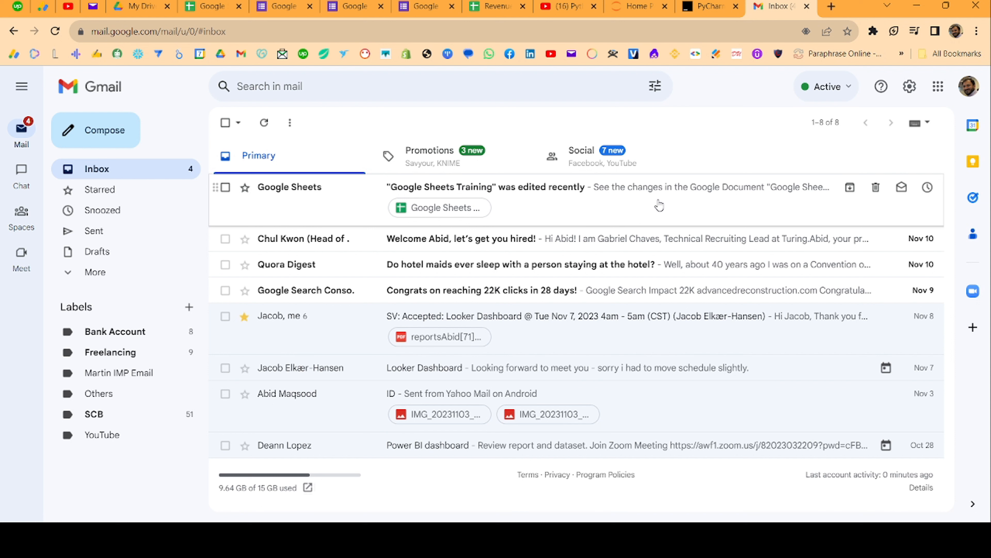
Read the 'Google Sheets Training was edited recently' email, then reopen the spreadsheet's Tools menu
click(611, 195)
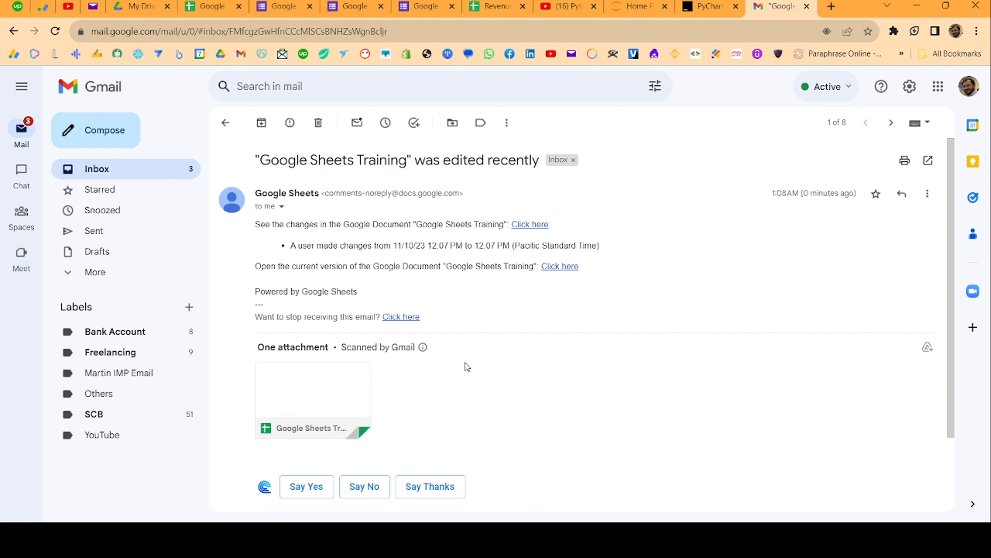
mouse_move(345, 408)
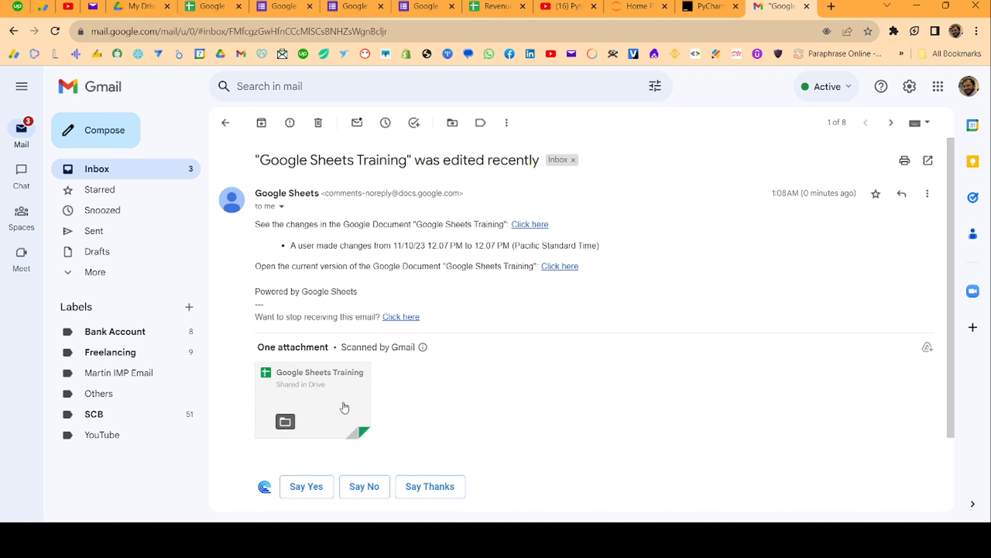
click(214, 4)
click(235, 95)
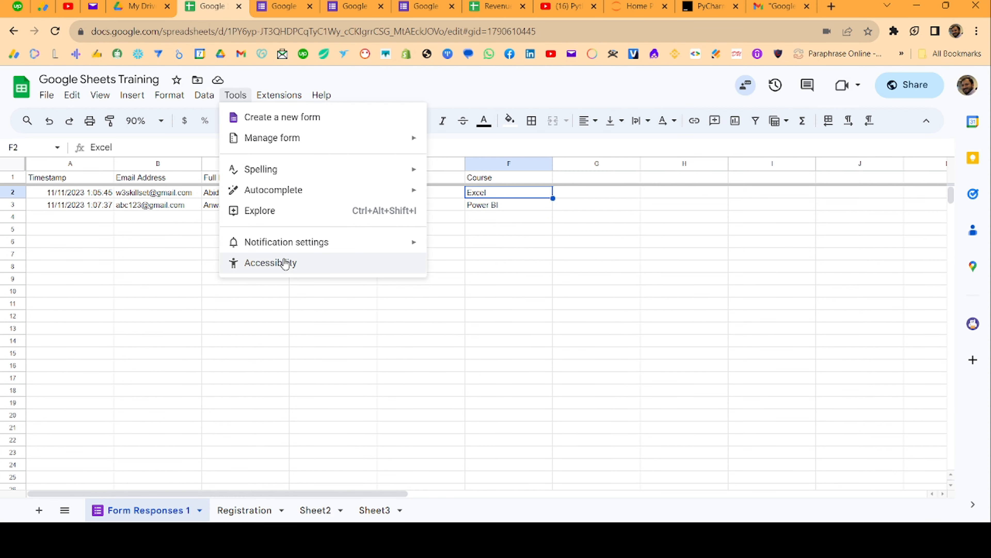
Browse the Add-ons, Macros and Apps Script submenus under Extensions
mouse_move(280, 101)
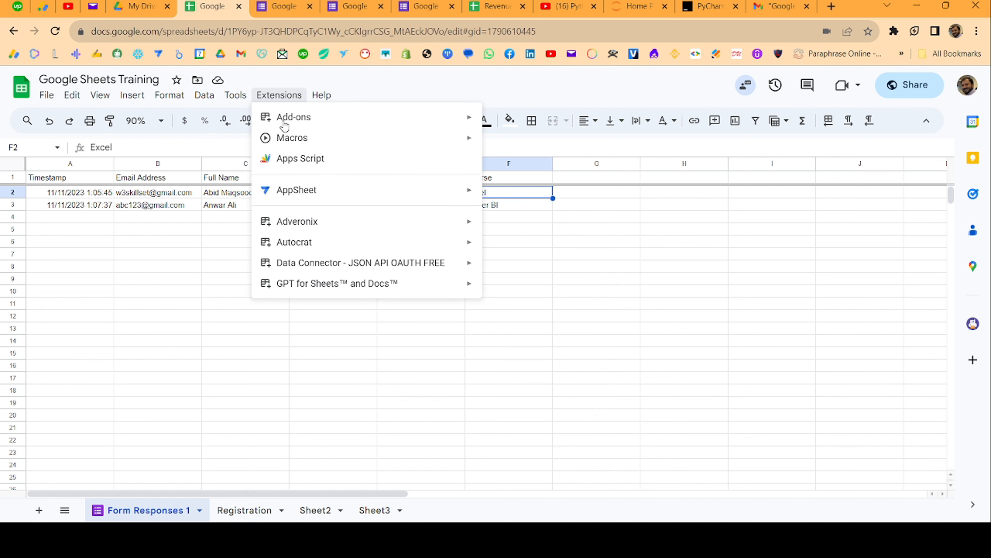
mouse_move(285, 126)
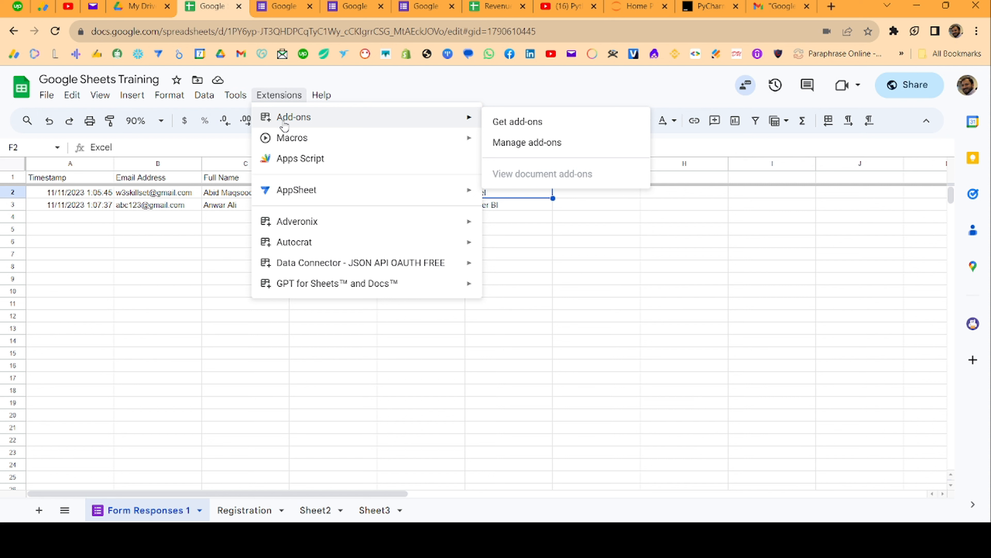
mouse_move(295, 143)
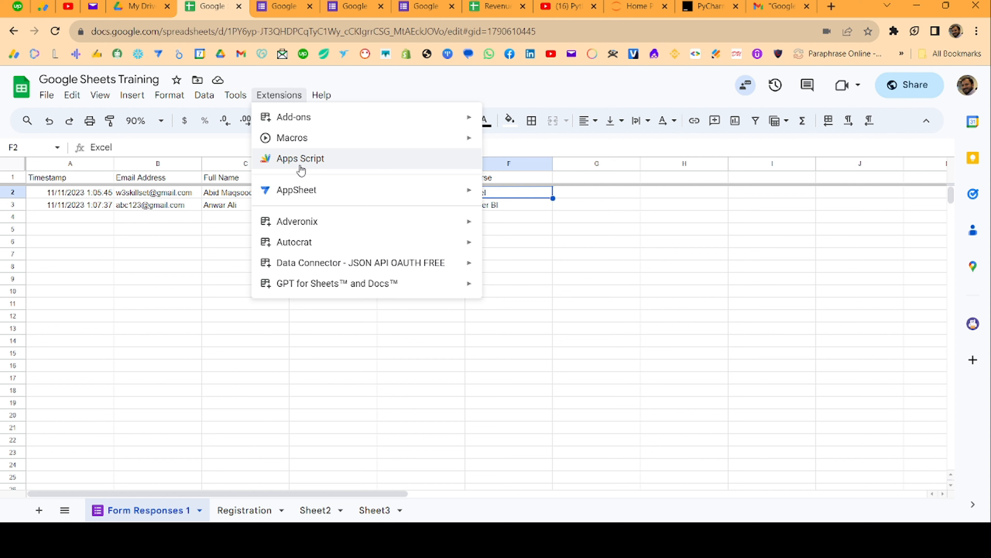
Review the AppSheet, Adveronix and Autocrat add-ons, then close the Extensions menu unchanged
mouse_move(291, 191)
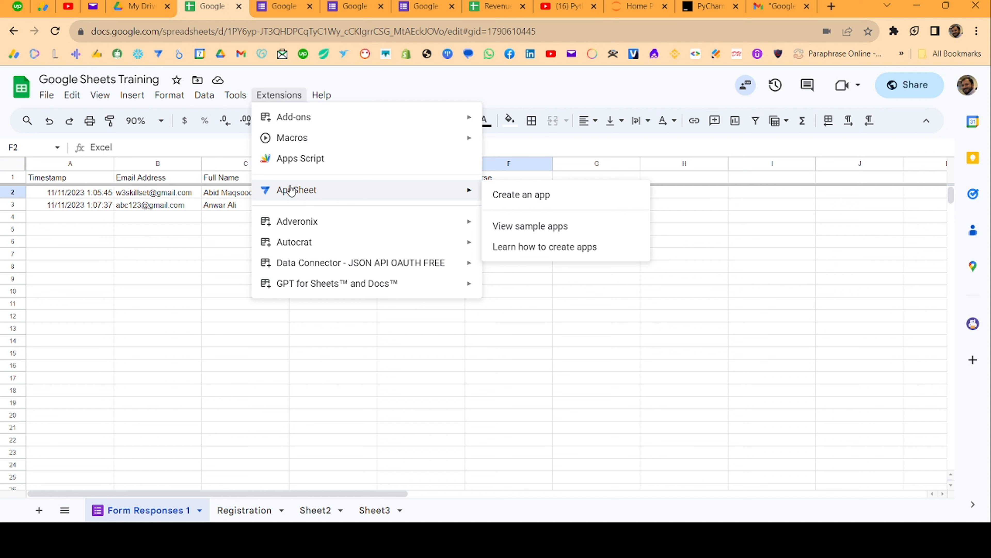
mouse_move(298, 230)
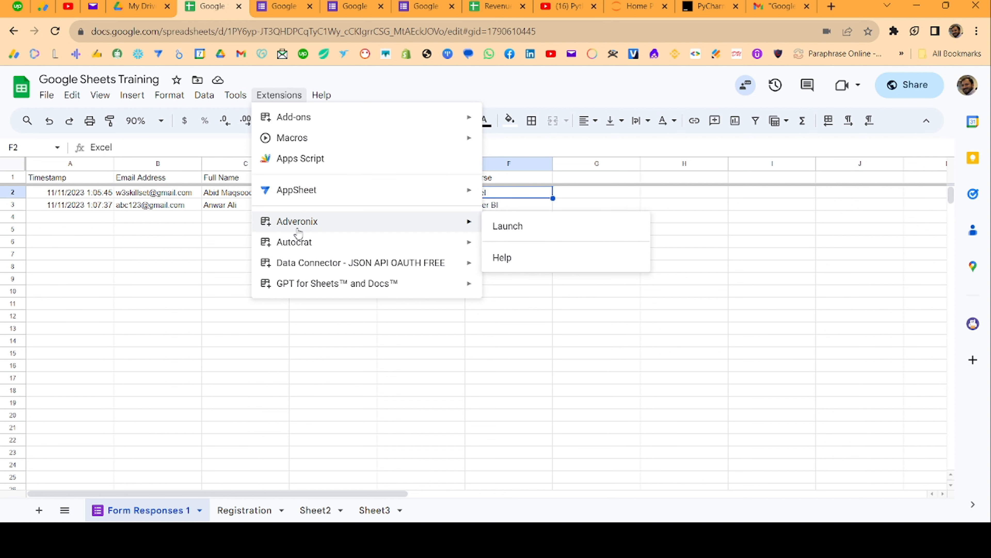
mouse_move(325, 251)
click(379, 78)
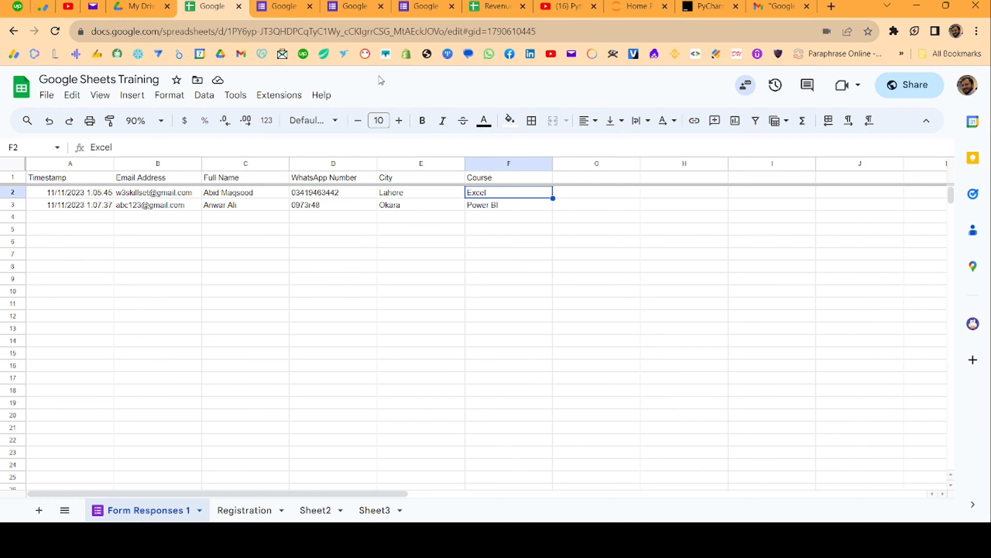